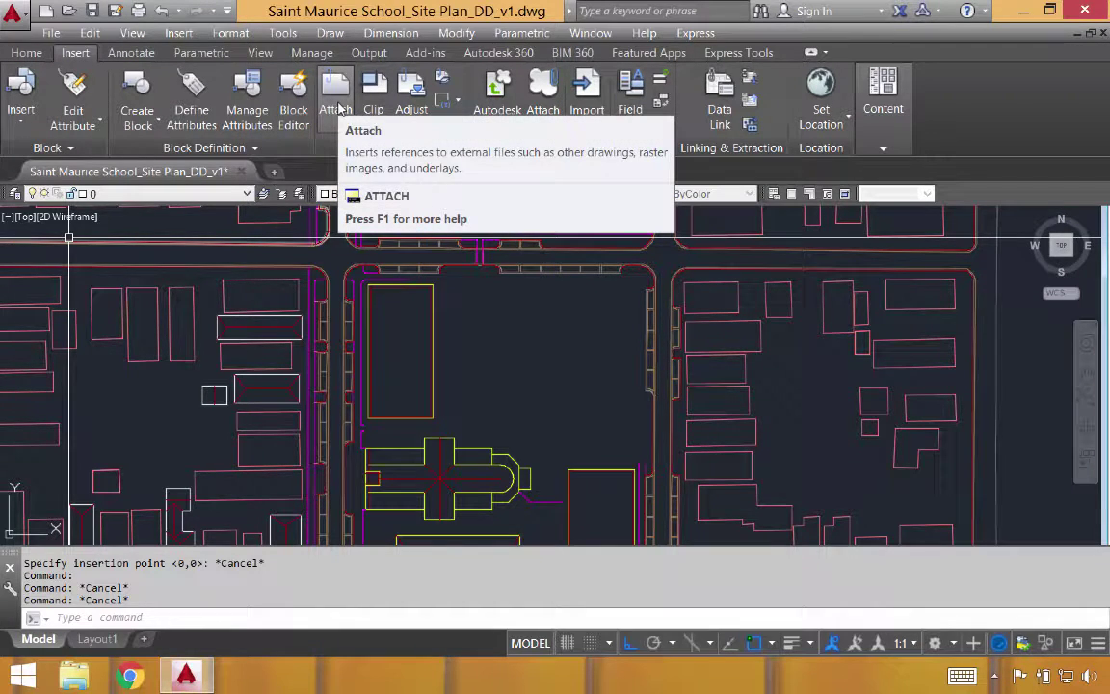
# Collapse the ribbon to compact panel buttons for more drawing room.
pyautogui.click(810, 53)
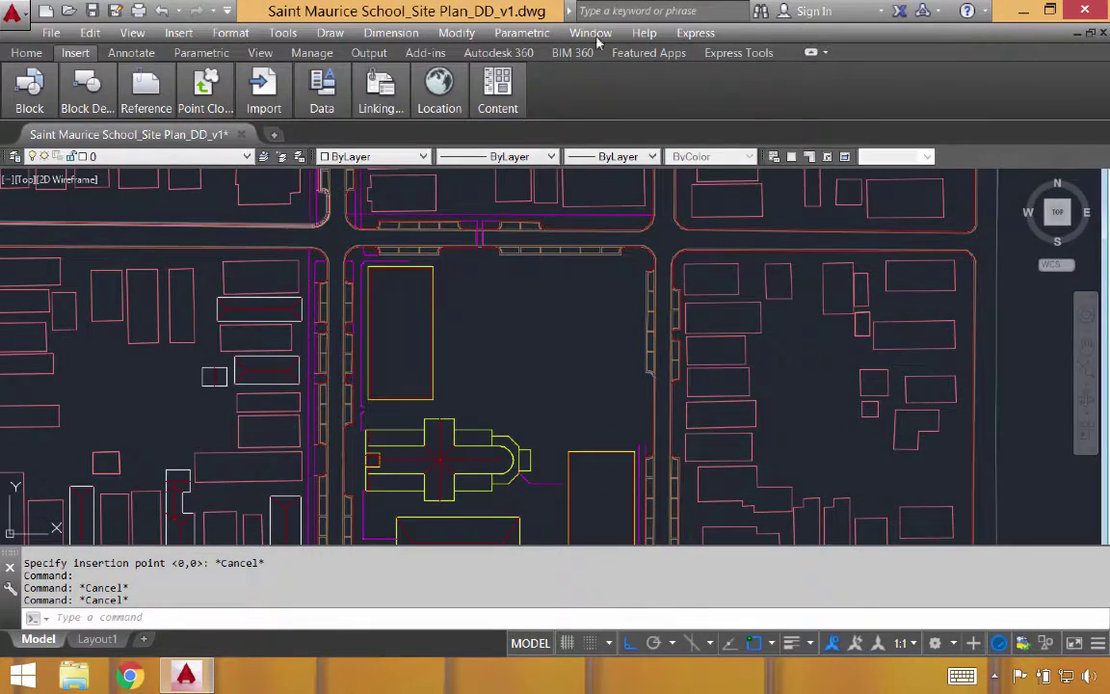
# Collapse the ribbon to tabs and choose Concept_B - 1.Sketch as a raster image reference.
pyautogui.click(810, 53)
pyautogui.click(810, 53)
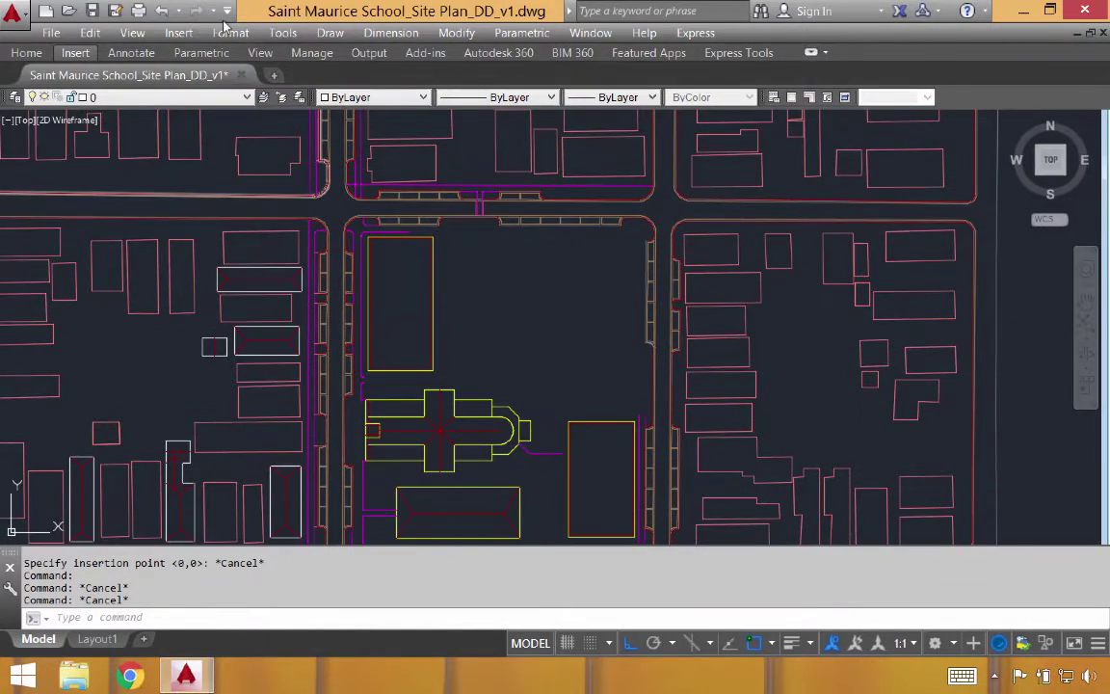
pyautogui.click(178, 33)
pyautogui.click(225, 155)
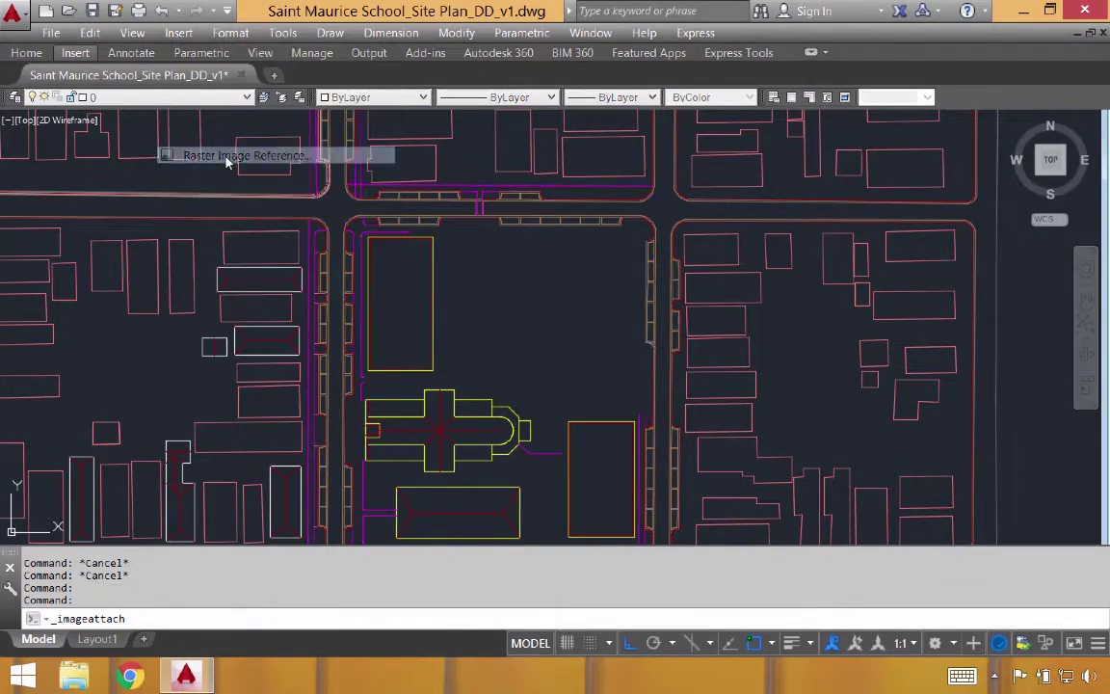
pyautogui.click(260, 127)
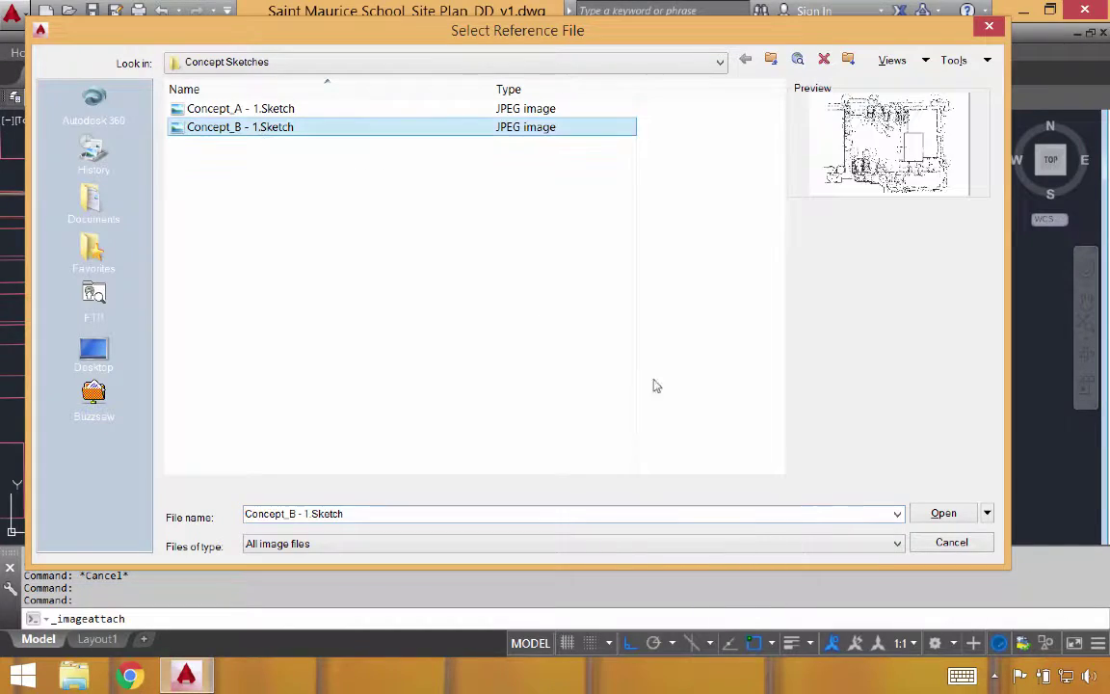
pyautogui.click(944, 513)
# Place the sketch image at scale 1 inside the central school block.
pyautogui.click(572, 476)
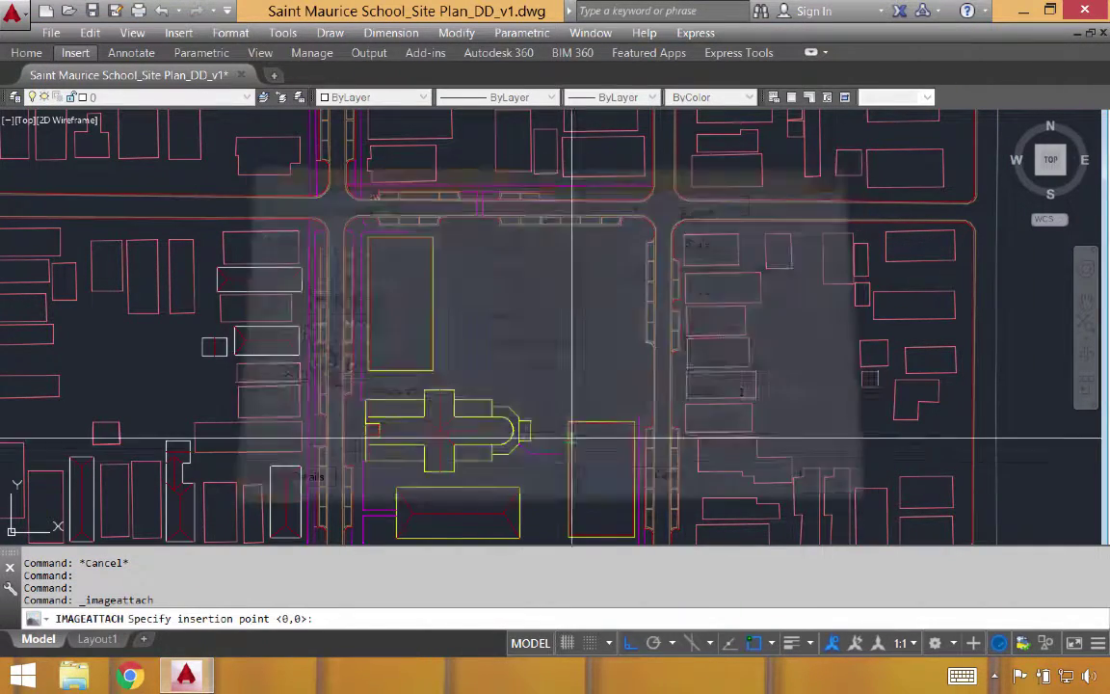
pyautogui.click(495, 343)
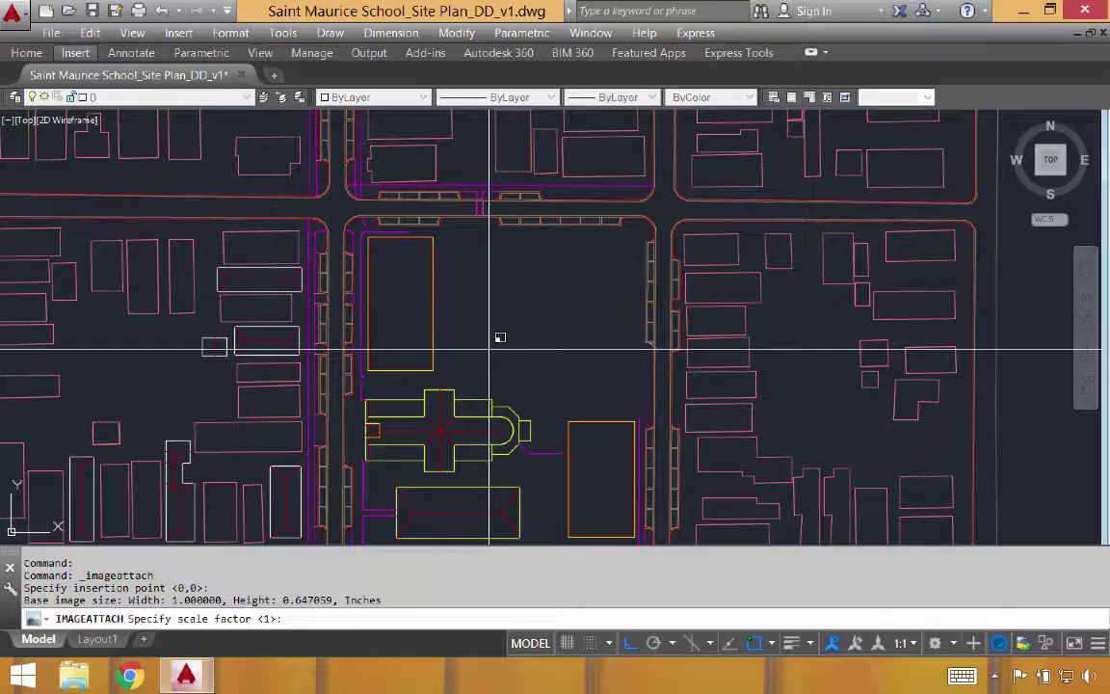
pyautogui.click(601, 292)
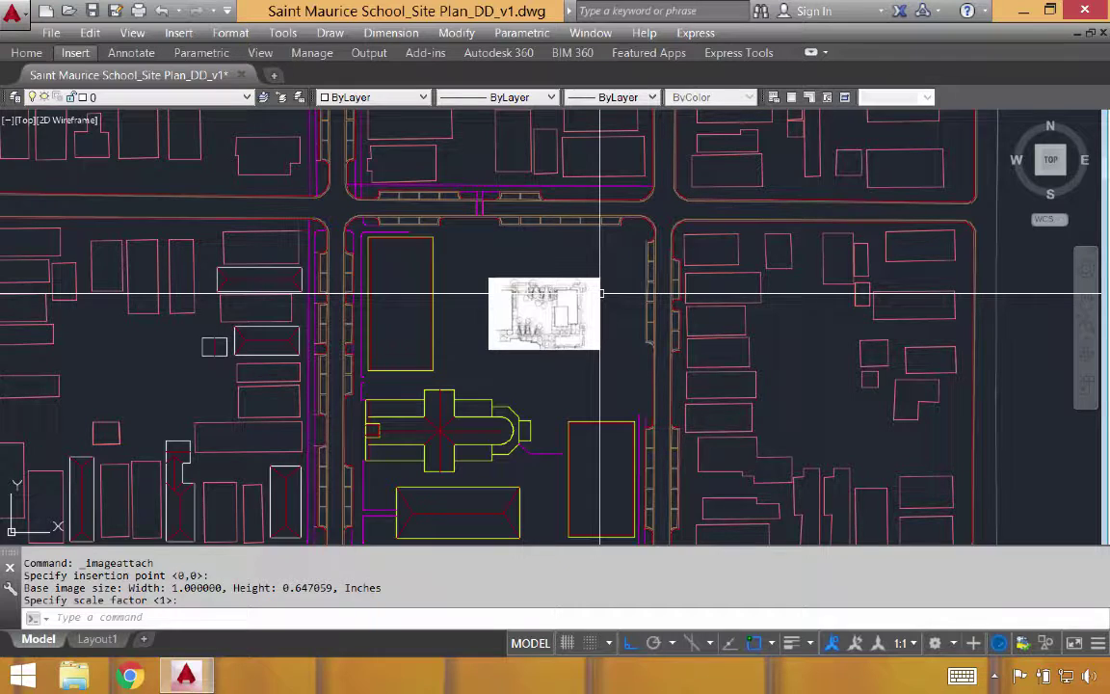
# Set the sketch image's fade to 50 in Image Adjust.
pyautogui.doubleClick(544, 310)
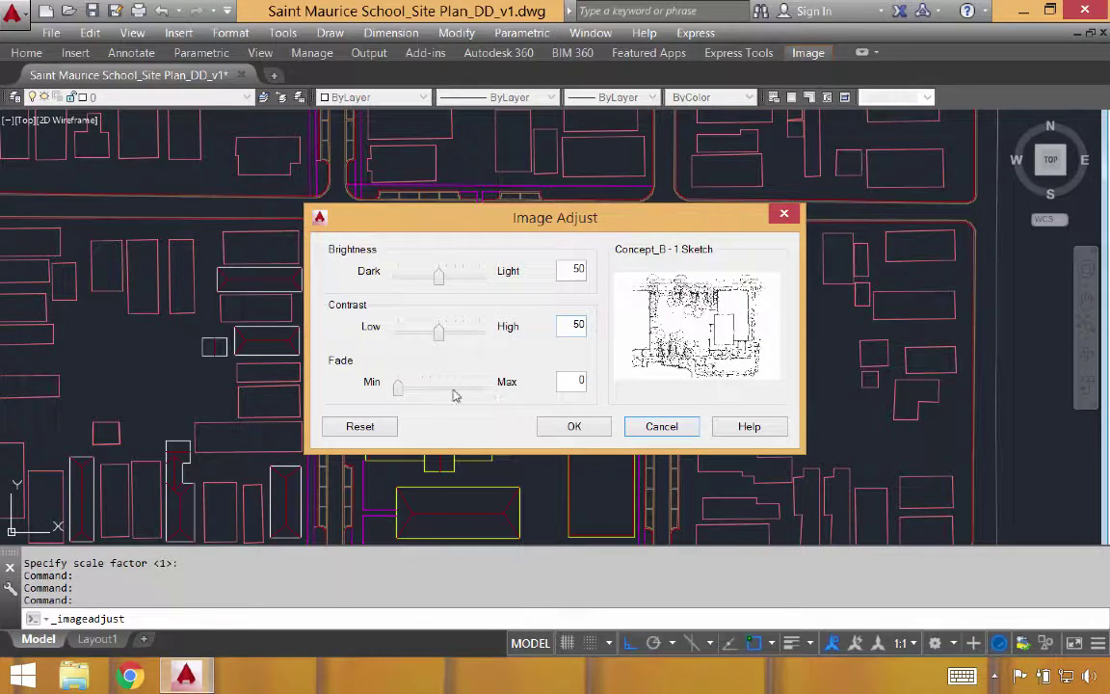
pyautogui.moveTo(398, 385); pyautogui.dragTo(458, 395)
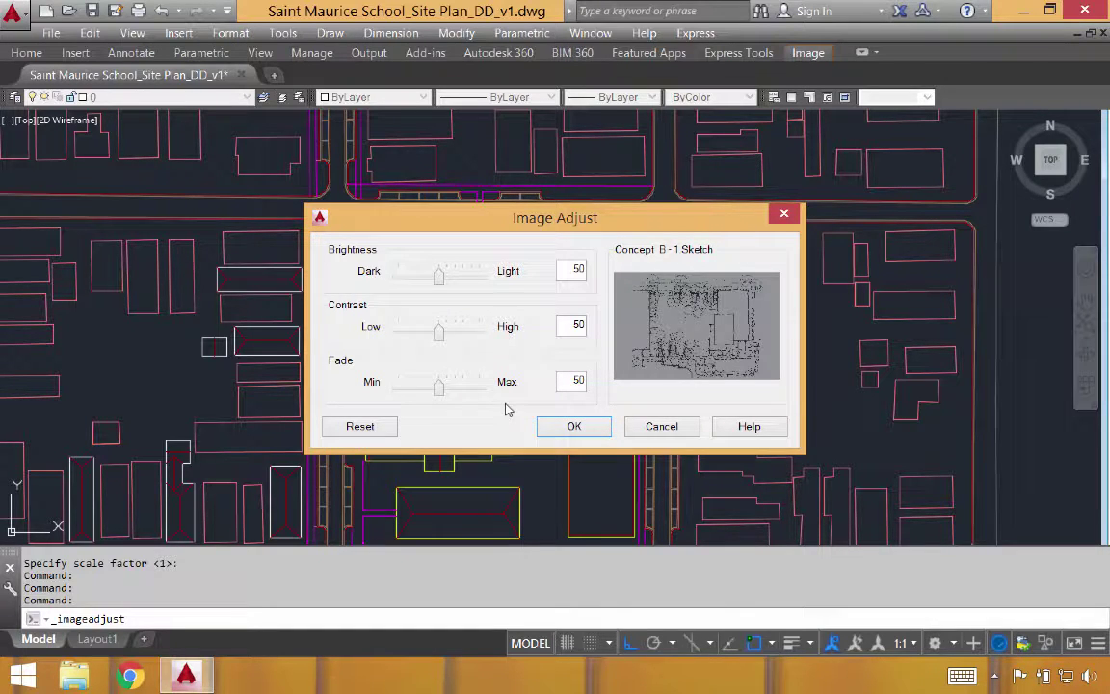
pyautogui.click(558, 426)
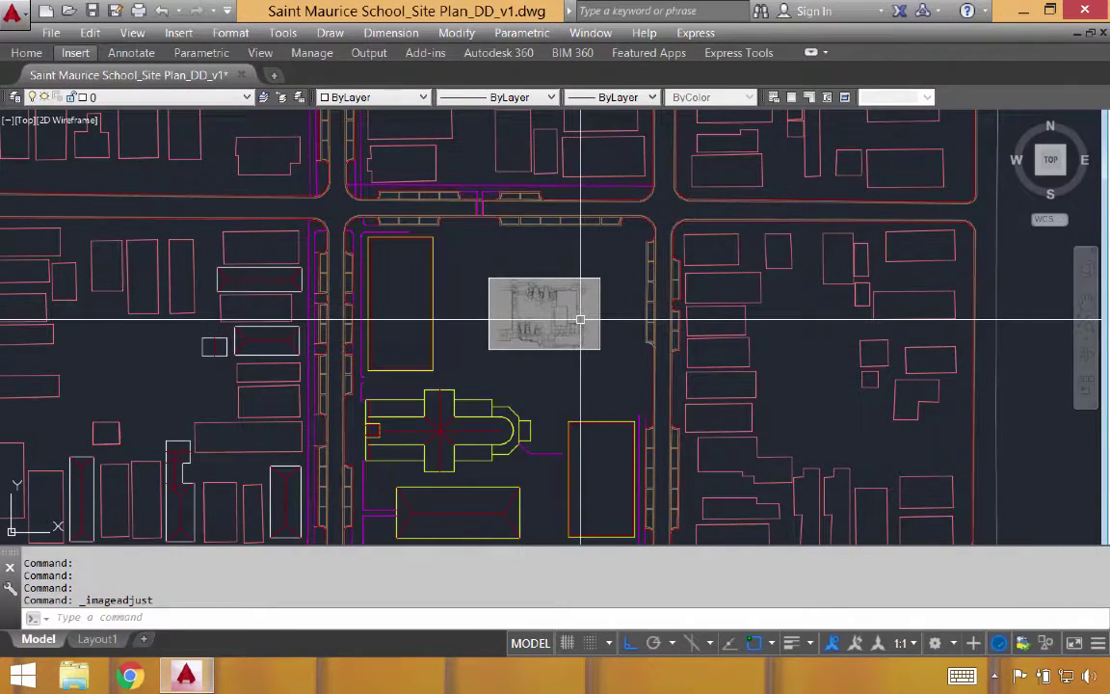
# Zoom in on the faded sketch to see its details and nearby plan line work.
pyautogui.scroll(5, 578, 284)
pyautogui.scroll(-2, 463, 218)
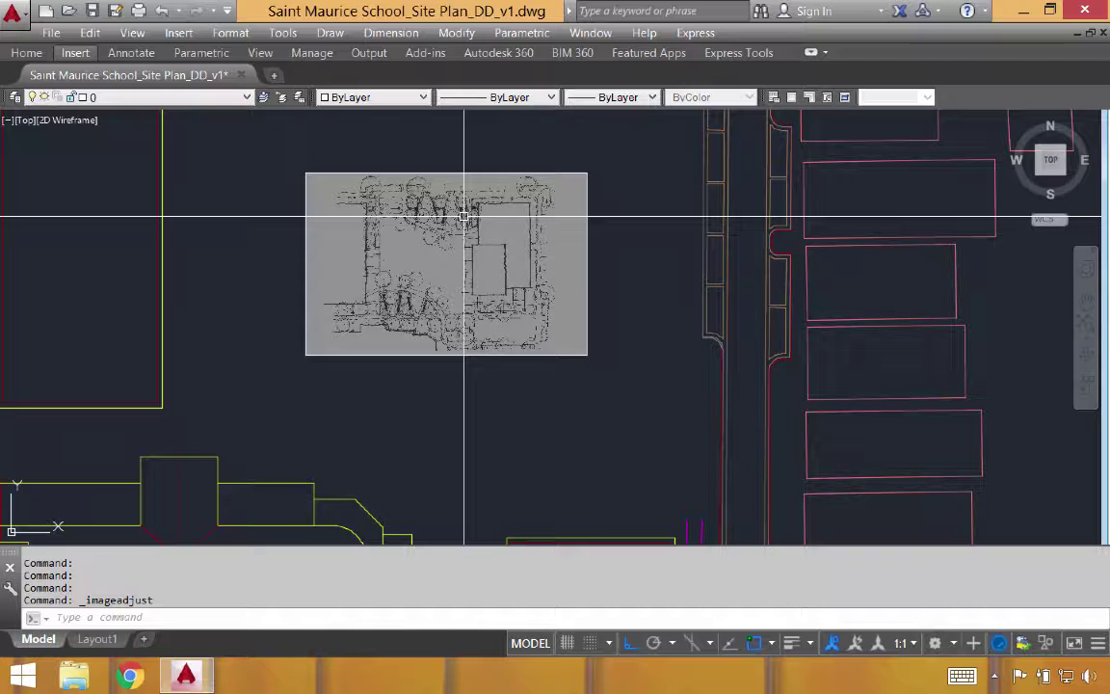
# Select the sketch image, run ALIGN, and match its first curb corner to the plan's corner.
pyautogui.click(485, 162)
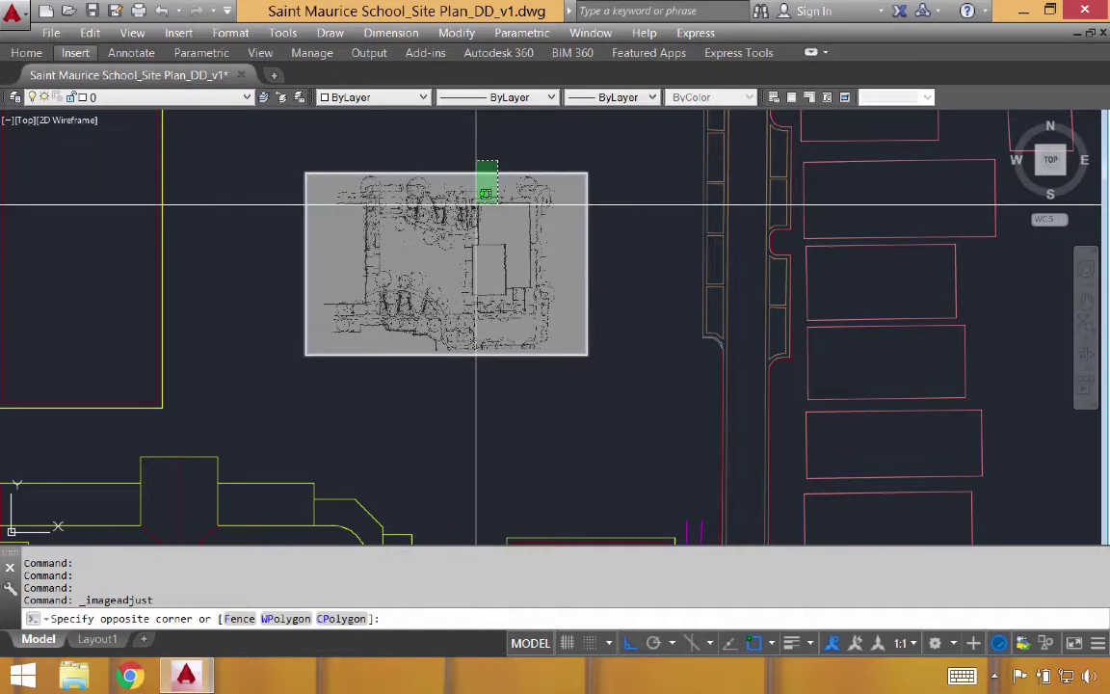
pyautogui.click(476, 204)
pyautogui.write('align')
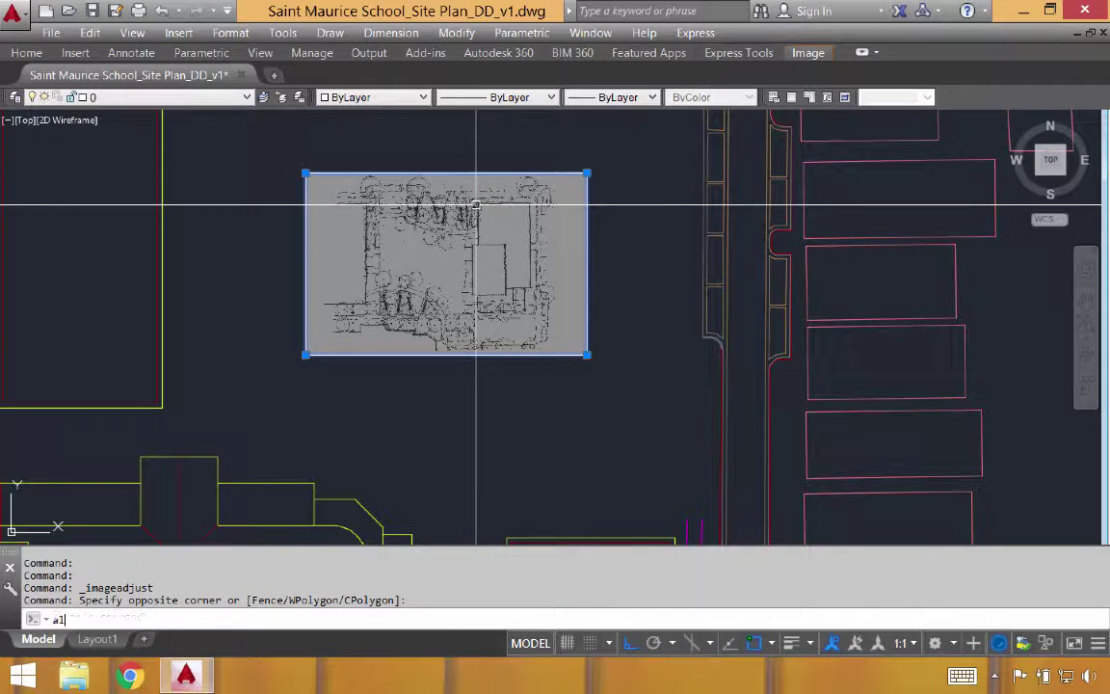
pyautogui.press('Return')
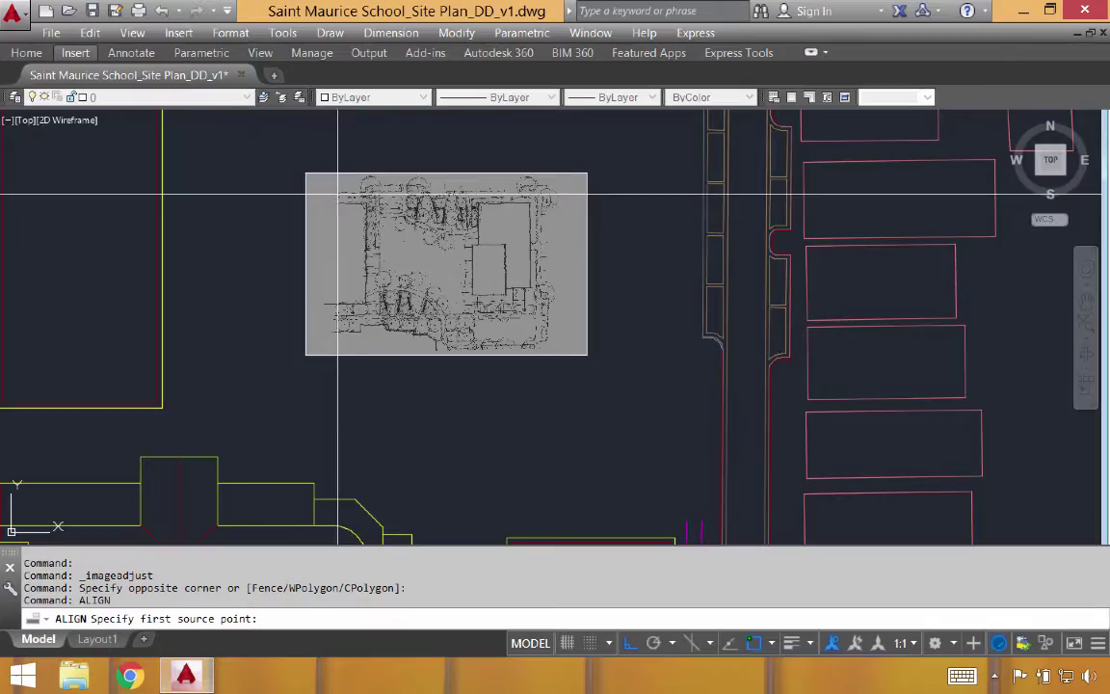
pyautogui.scroll(6, 322, 223)
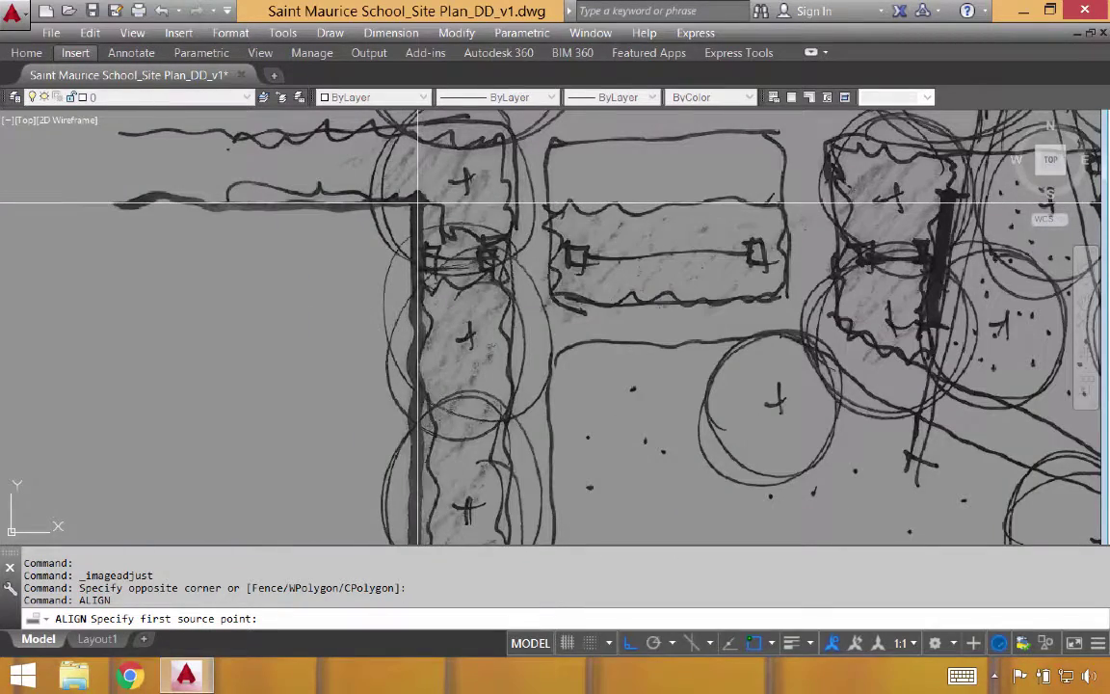
pyautogui.click(417, 204)
pyautogui.scroll(-8, 289, 179)
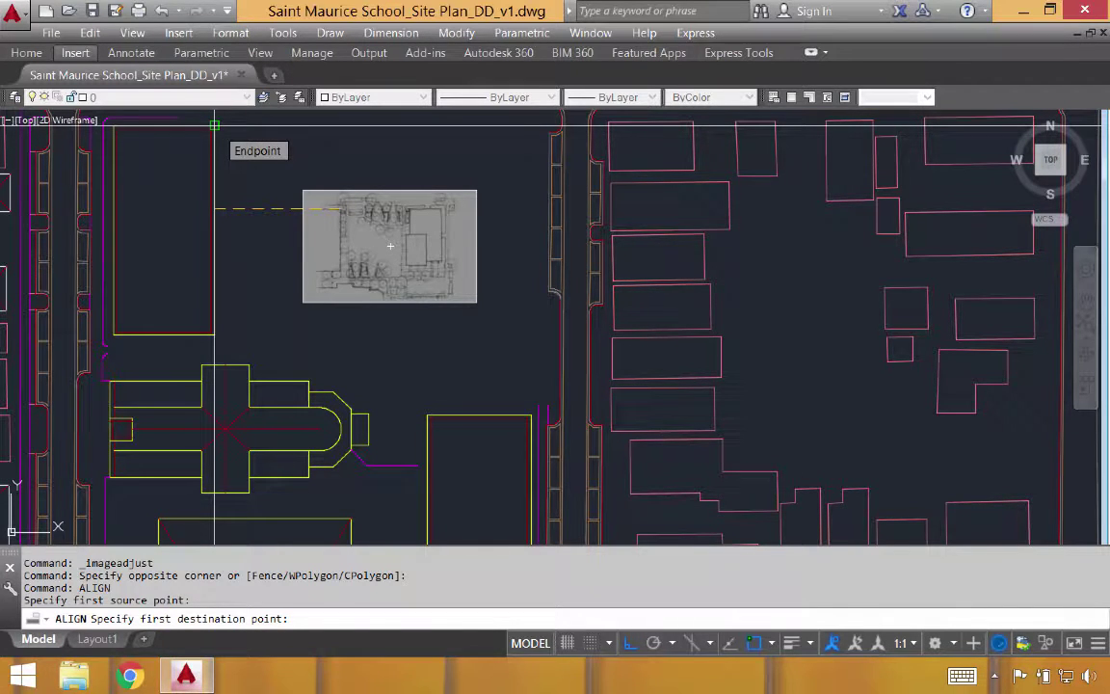
pyautogui.click(214, 126)
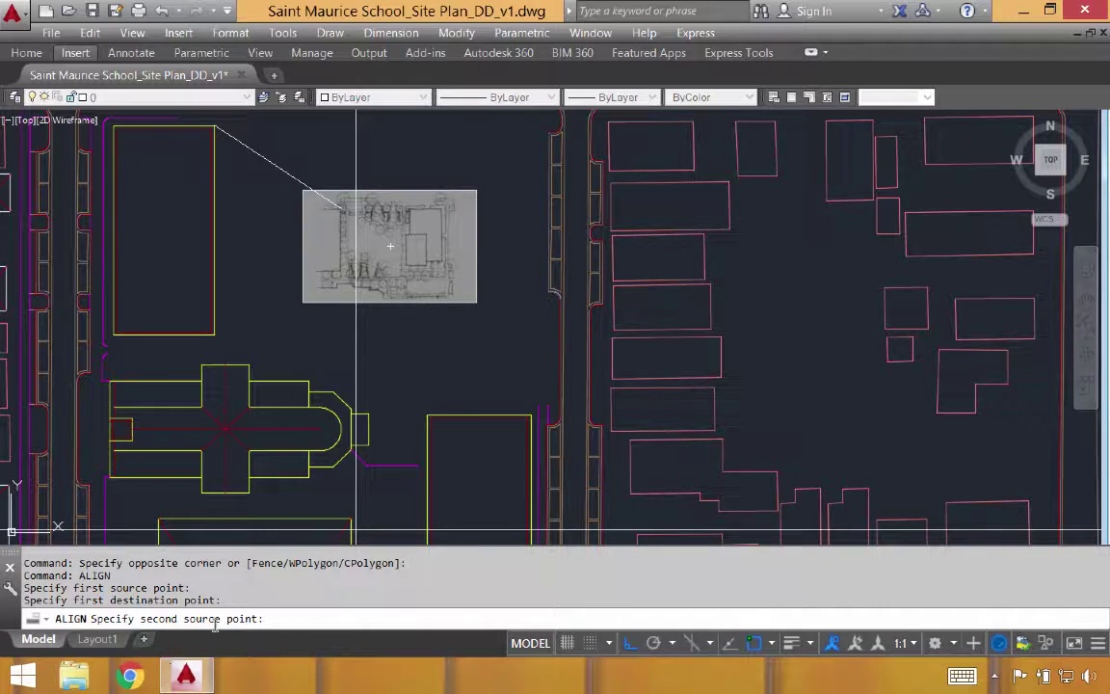
# With ortho off, match the second sketch curb corner to the plan's road corner.
pyautogui.scroll(5, 462, 197)
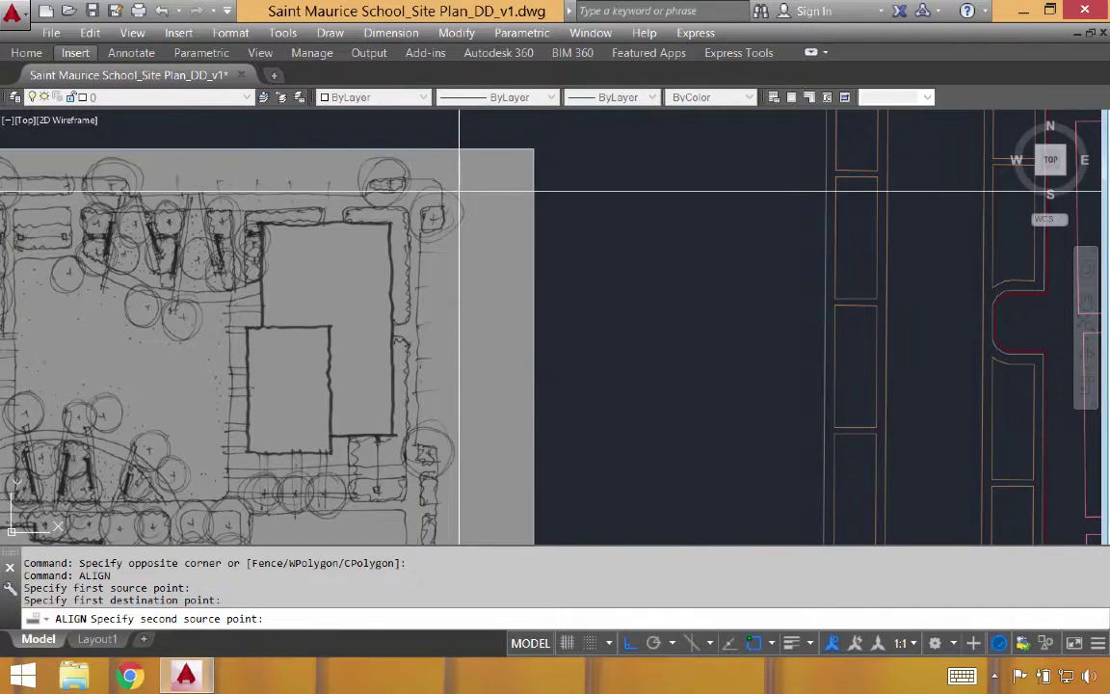
pyautogui.scroll(5, 459, 191)
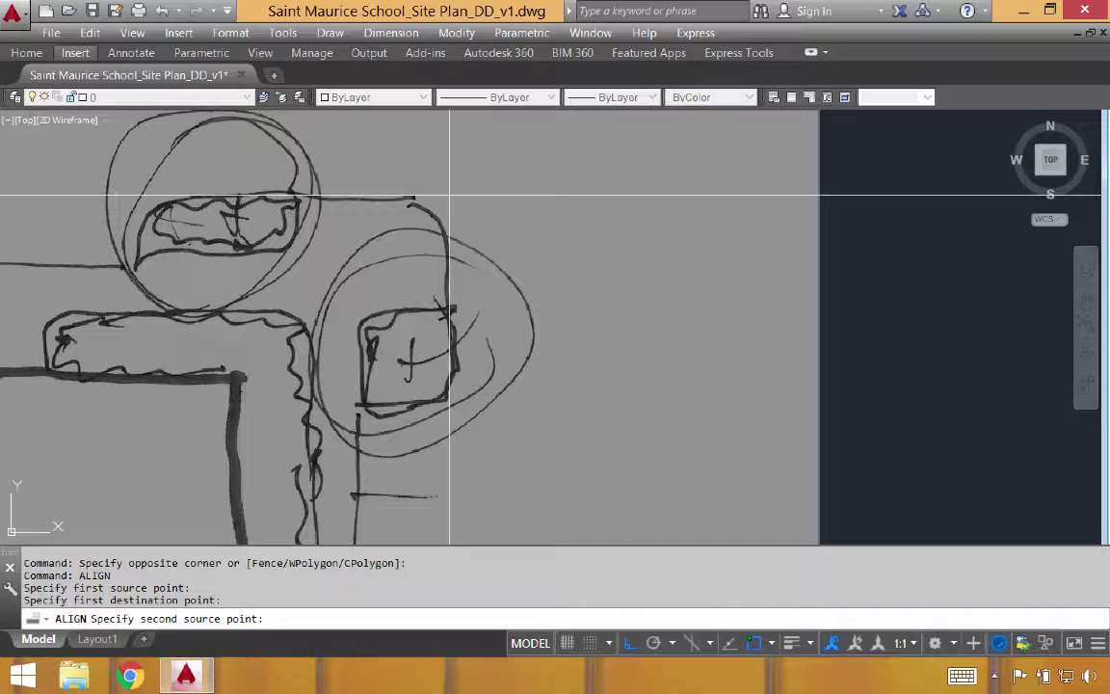
pyautogui.click(449, 196)
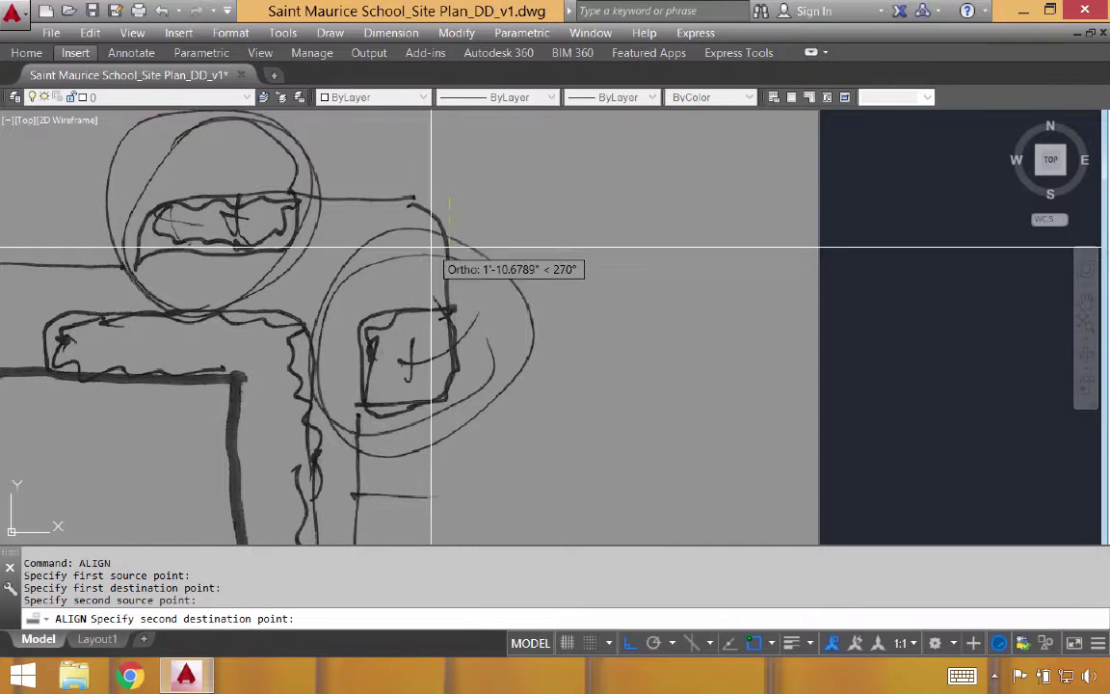
pyautogui.scroll(-5, 434, 238)
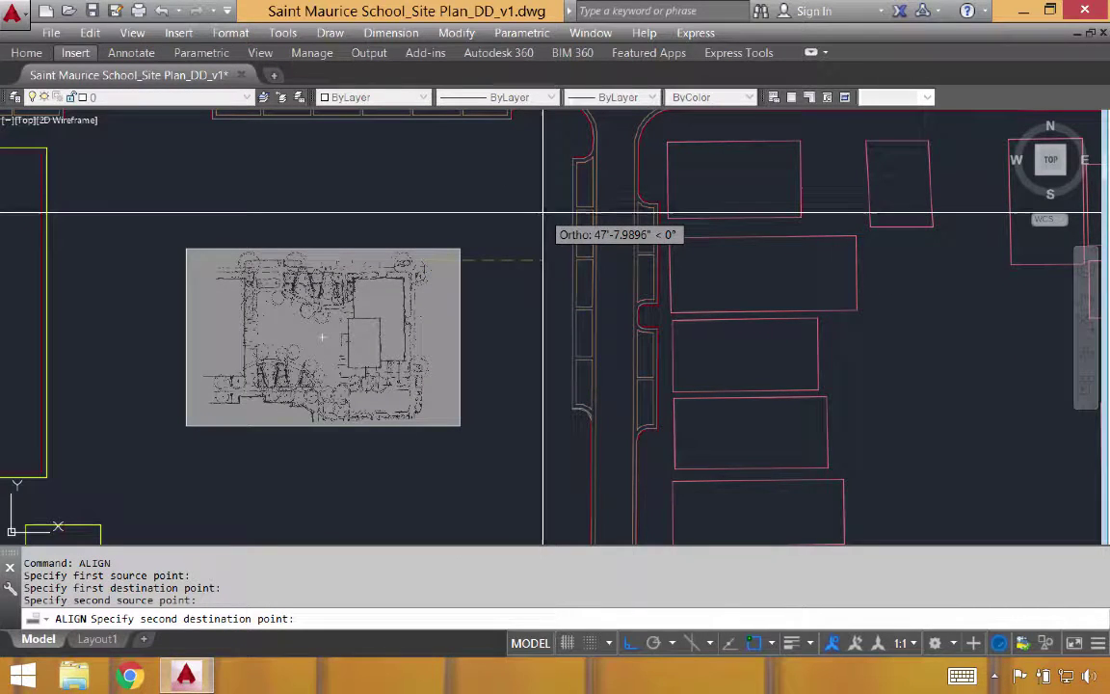
pyautogui.press('F8')
pyautogui.scroll(-5, 539, 198)
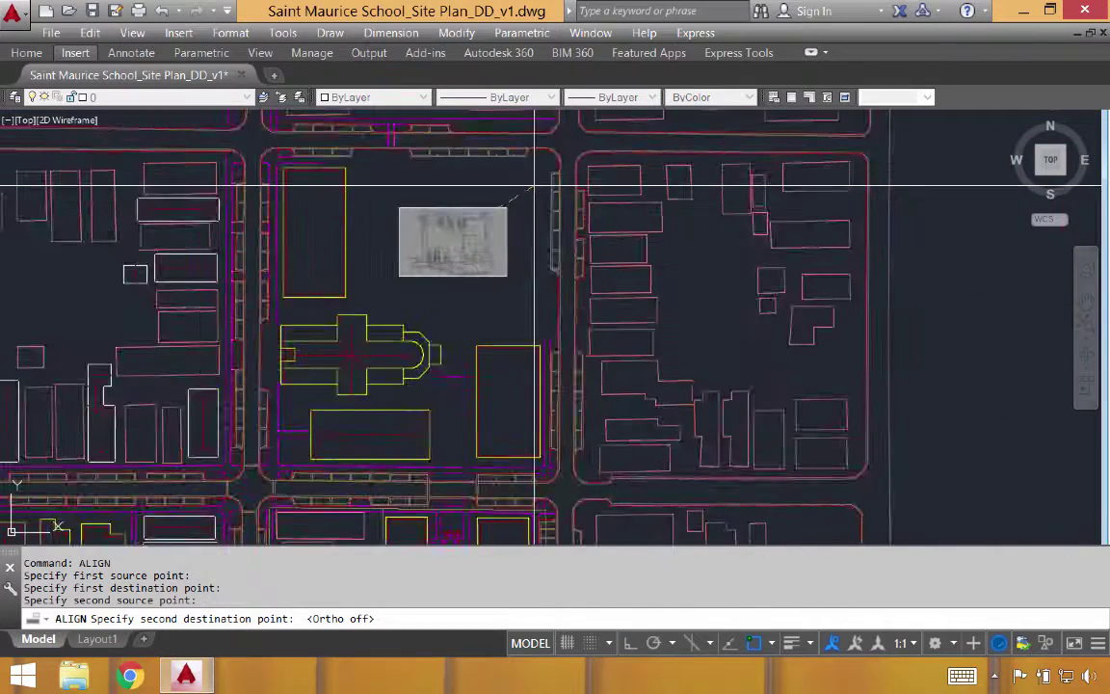
pyautogui.scroll(10, 520, 193)
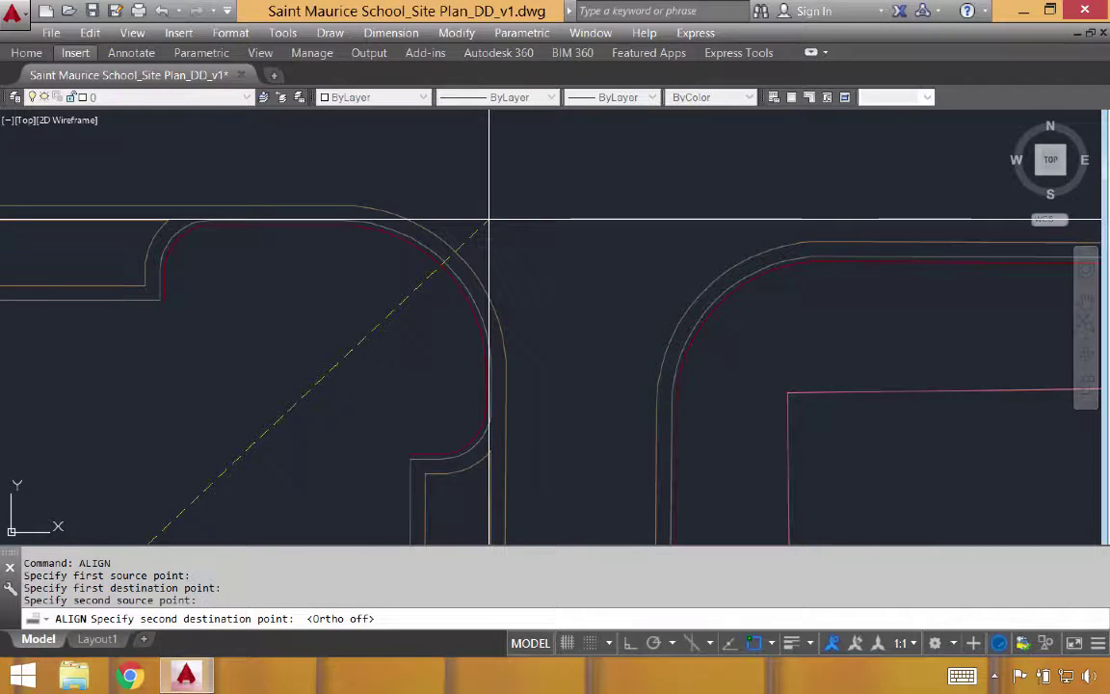
pyautogui.click(488, 221)
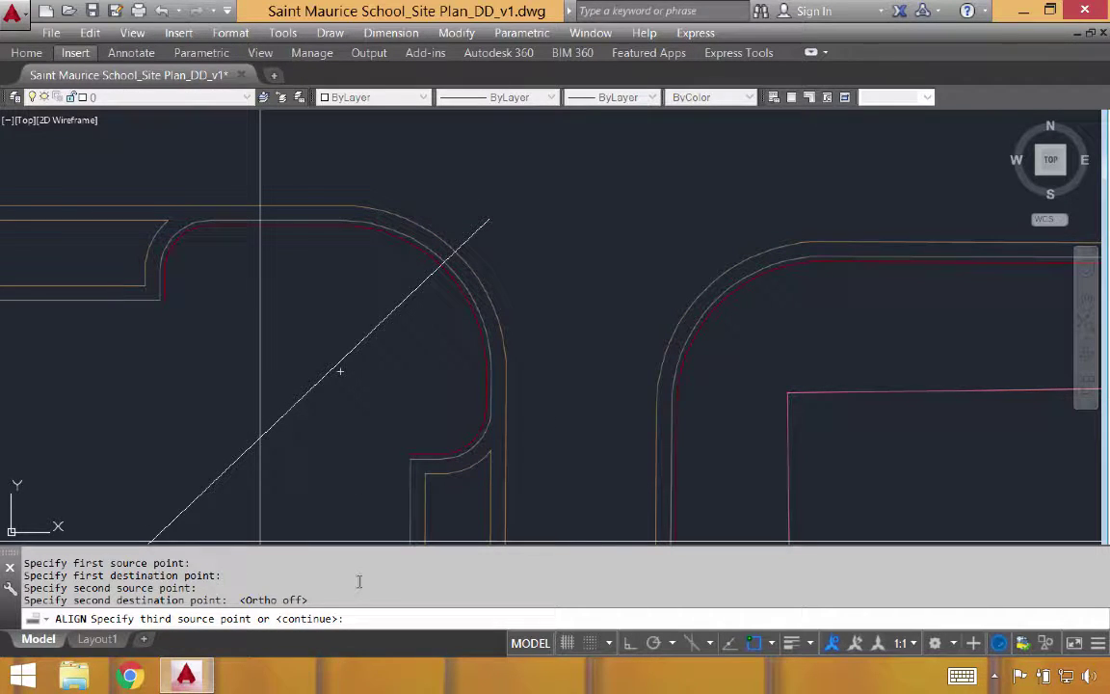
# Finish ALIGN without a third point, scaling the sketch to the alignment points.
pyautogui.press('Return')
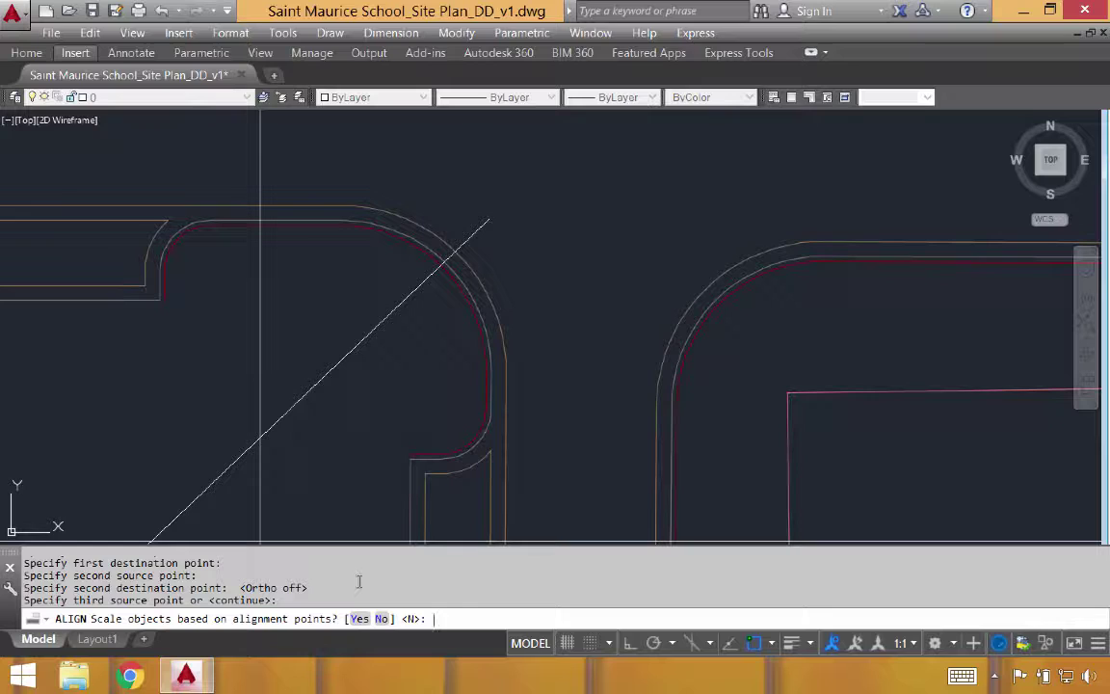
pyautogui.write('y')
pyautogui.press('Return')
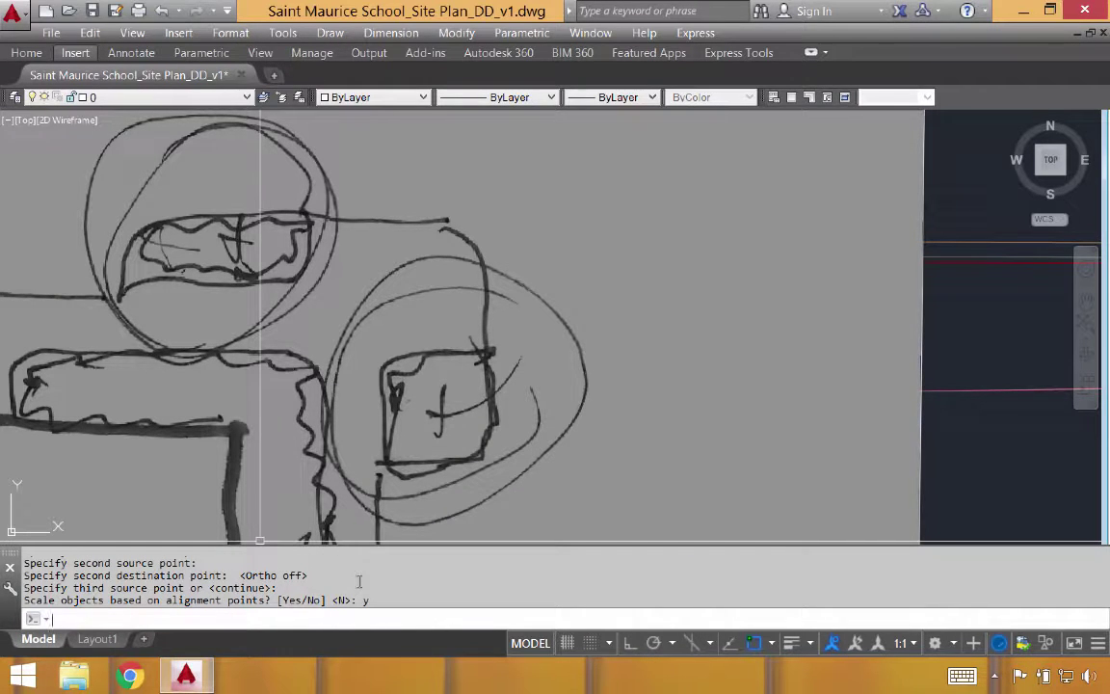
# Zoom out and select the aligned sketch image.
pyautogui.scroll(-5, 708, 254)
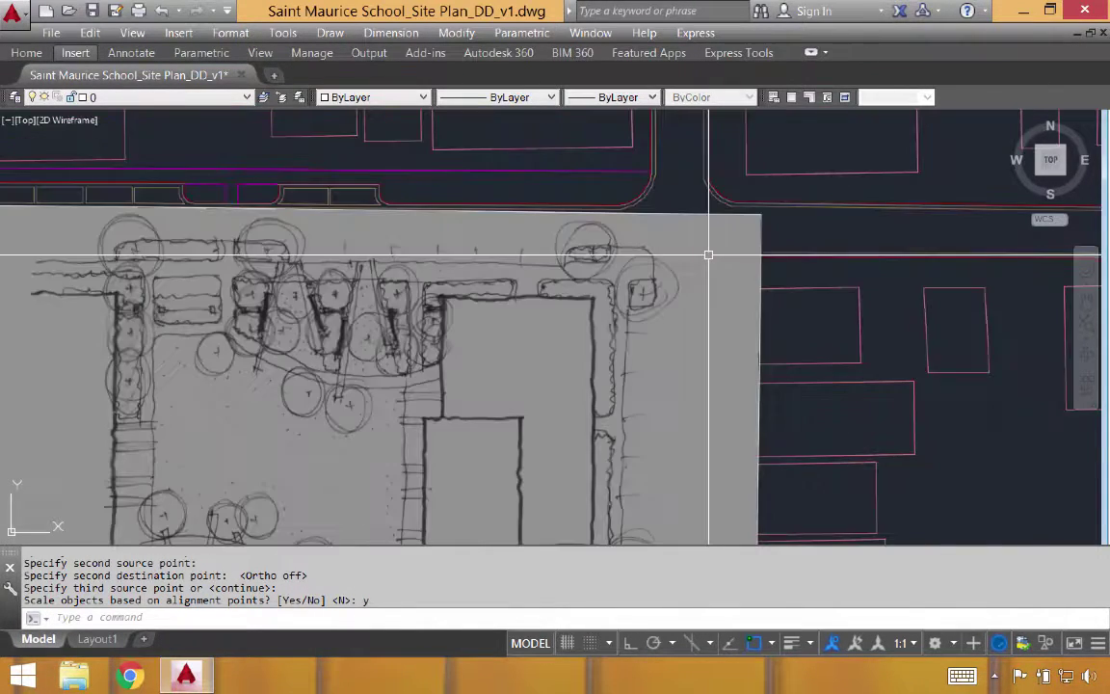
pyautogui.scroll(-3, 708, 255)
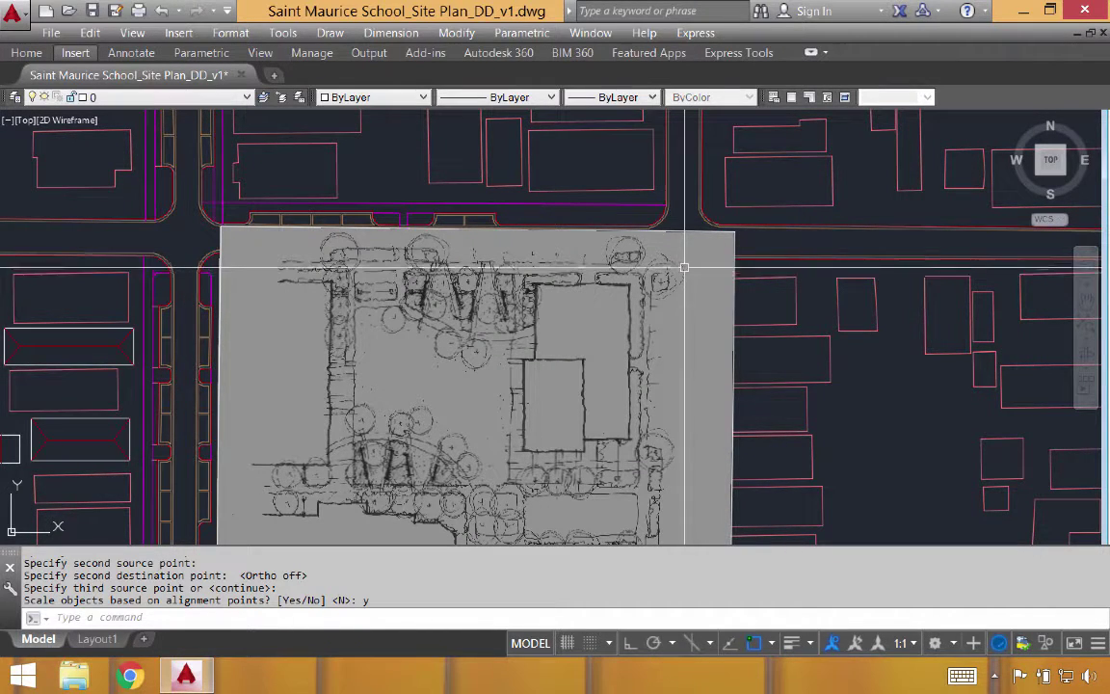
pyautogui.press('Return')
pyautogui.click(687, 231)
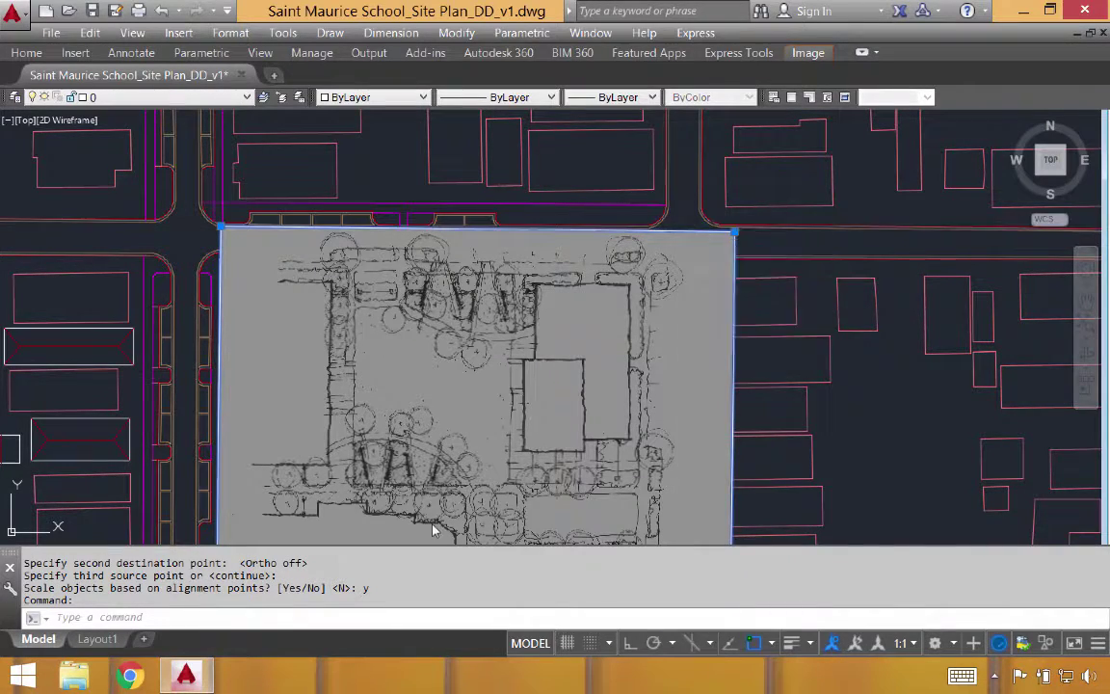
# Send the sketch image to the back with Draw Order so plan lines show on top.
pyautogui.rightClick(683, 232)
pyautogui.moveTo(742, 424)
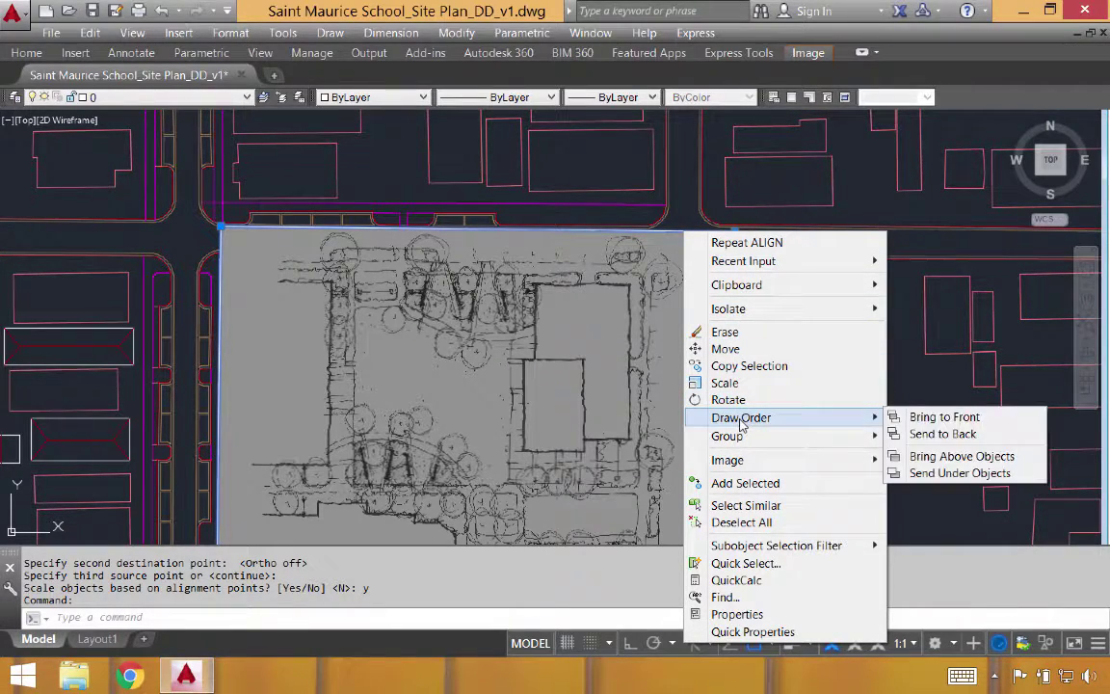
pyautogui.click(923, 434)
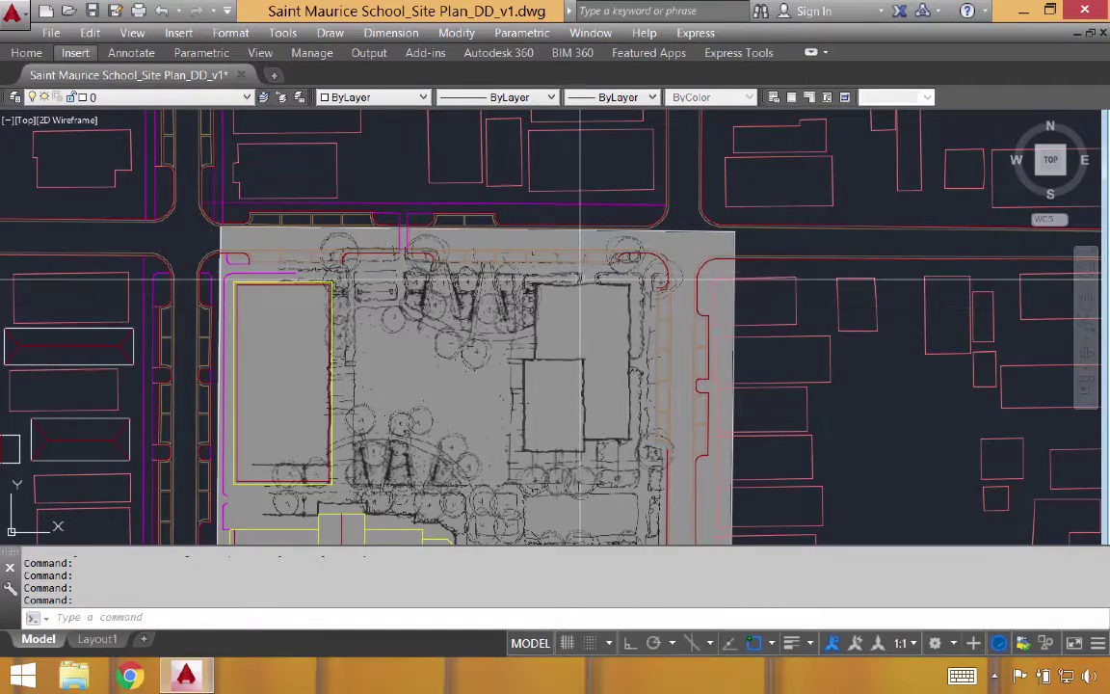
# Select the sketch, run ALIGN again, and match the first source point to the plan.
pyautogui.click(698, 232)
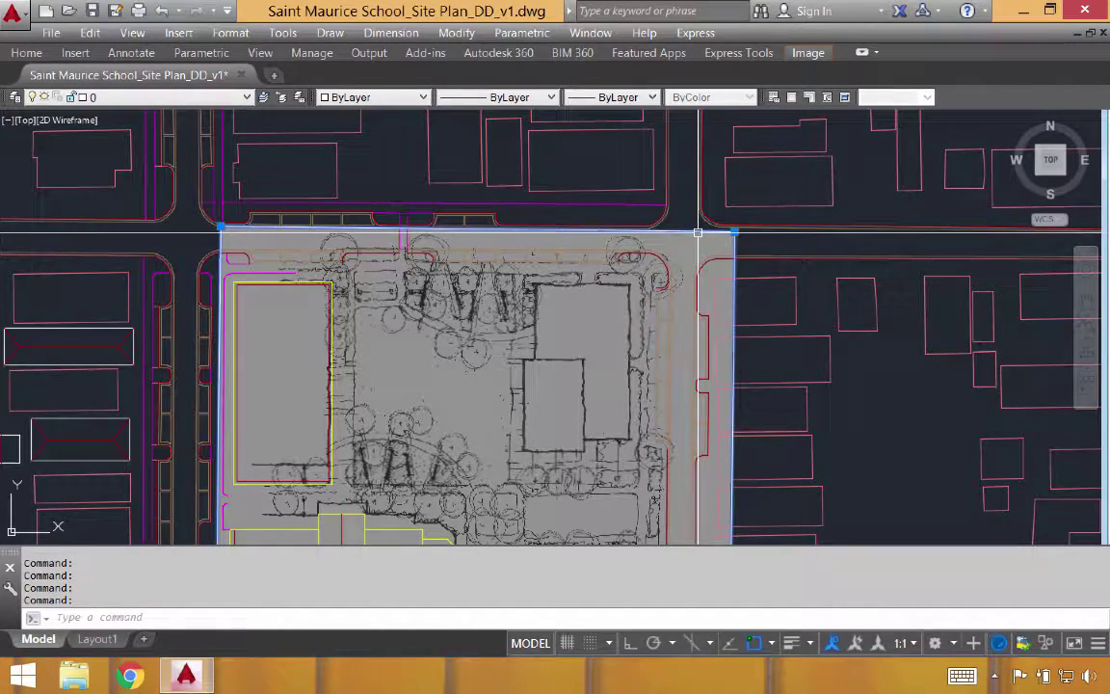
pyautogui.write('all')
pyautogui.press('Return')
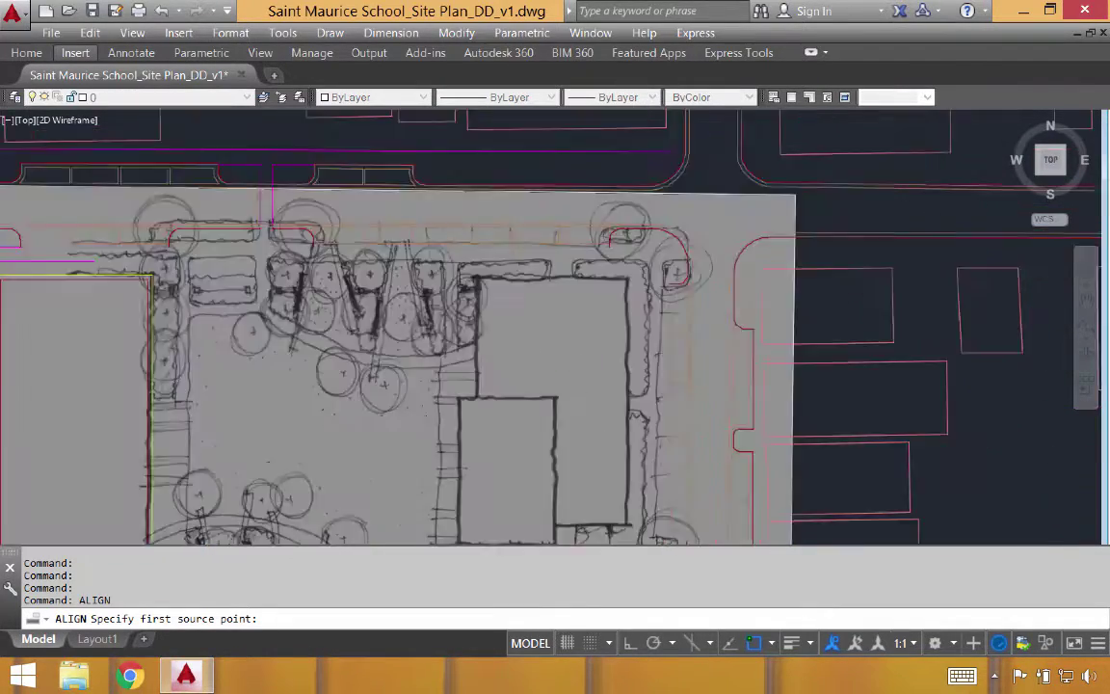
pyautogui.scroll(5, 602, 229)
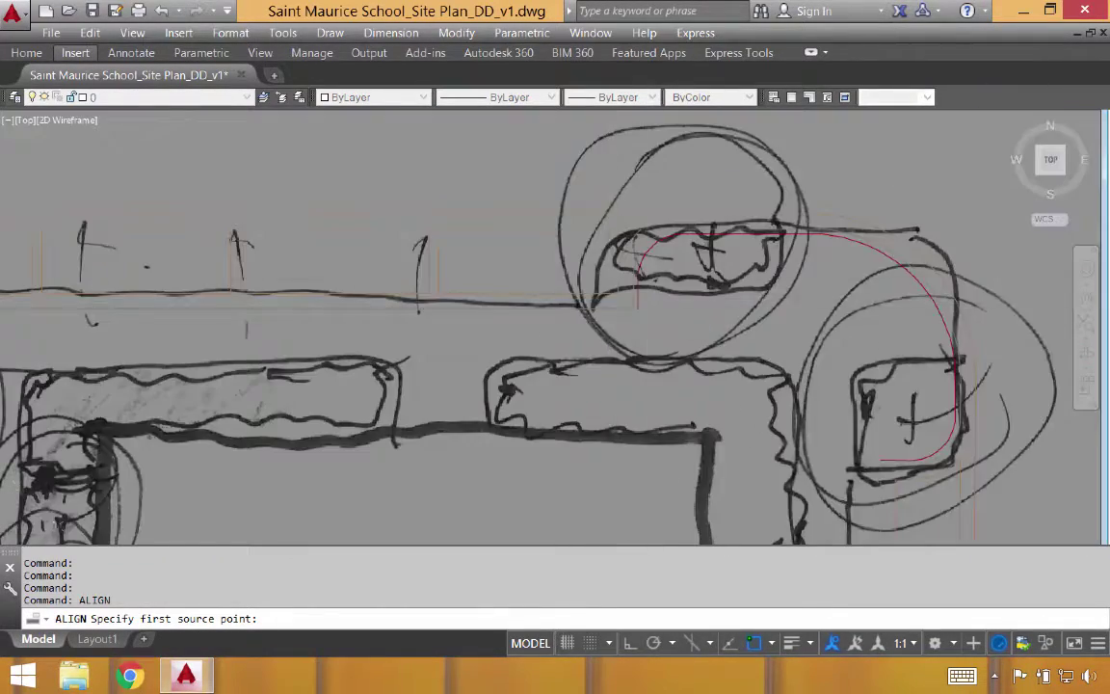
pyautogui.scroll(-4, 812, 268)
pyautogui.scroll(5, 816, 268)
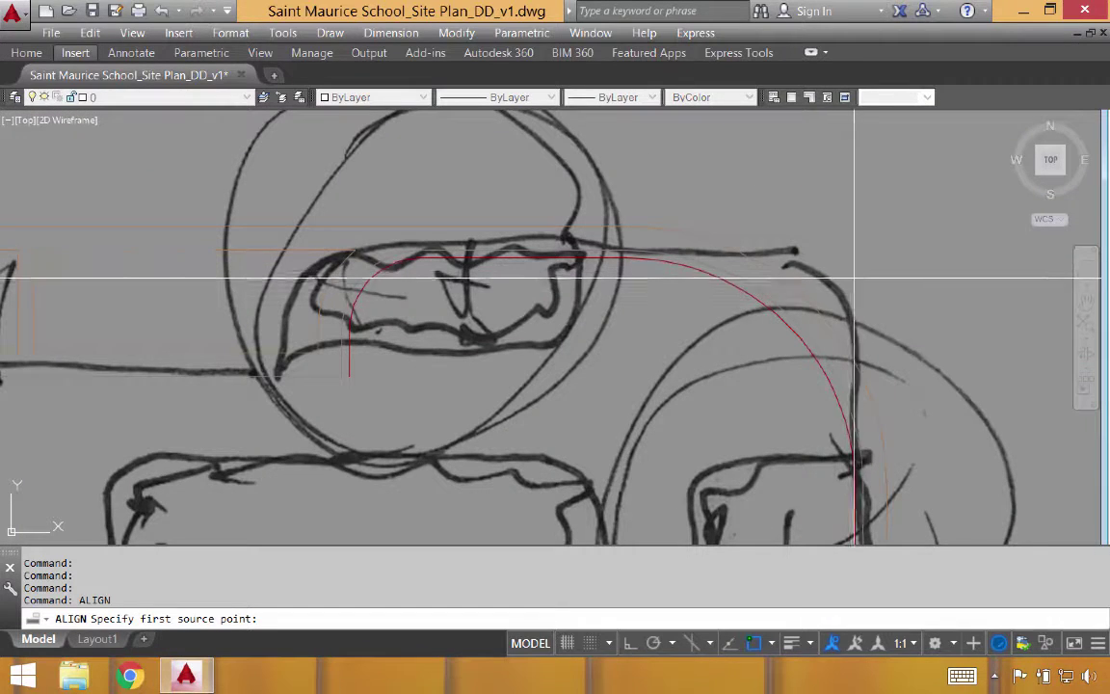
pyautogui.click(857, 249)
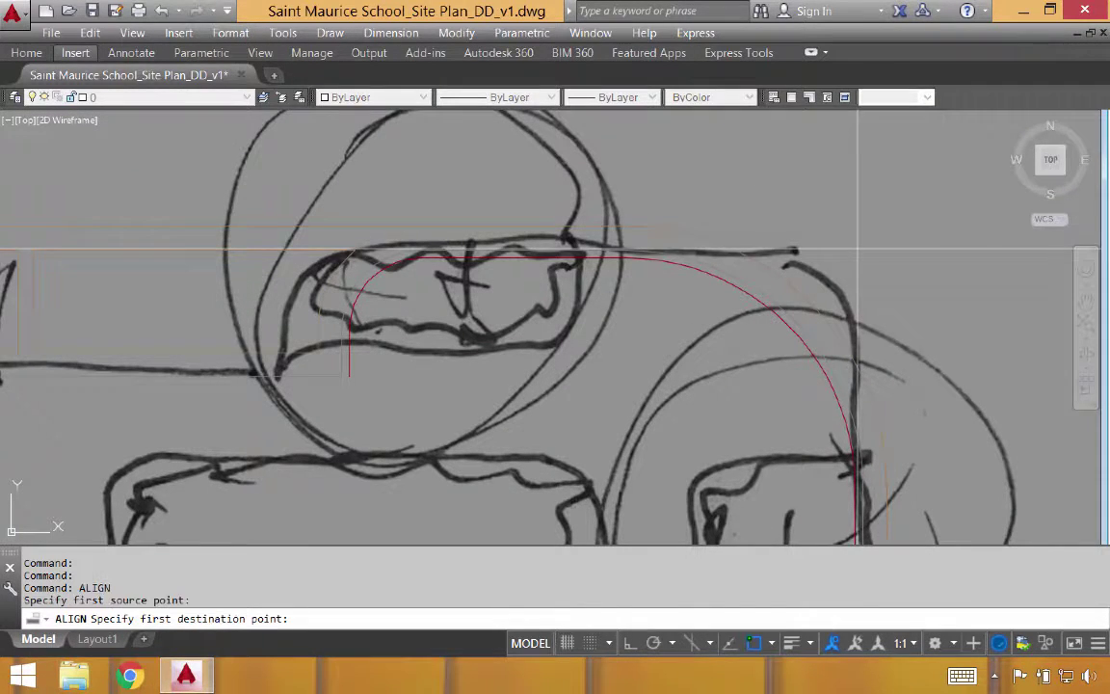
pyautogui.click(855, 240)
# Match the second sketch point to the yellow rectangle's top-right corner.
pyautogui.scroll(-3, 854, 241)
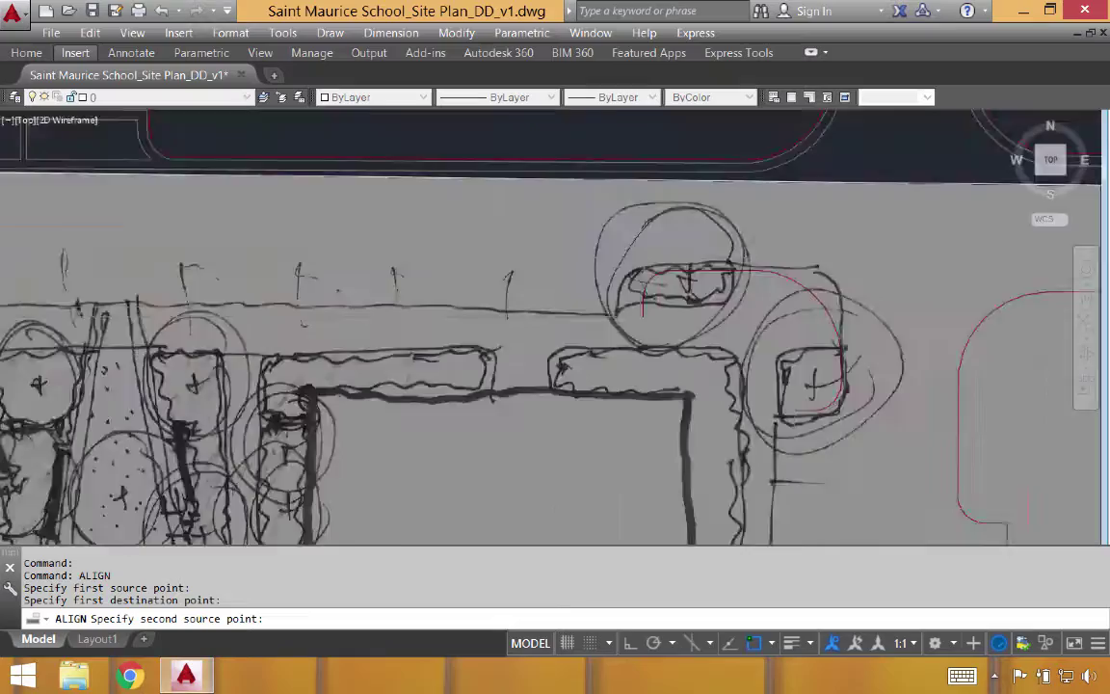
pyautogui.scroll(-3, 549, 275)
pyautogui.scroll(5, 565, 277)
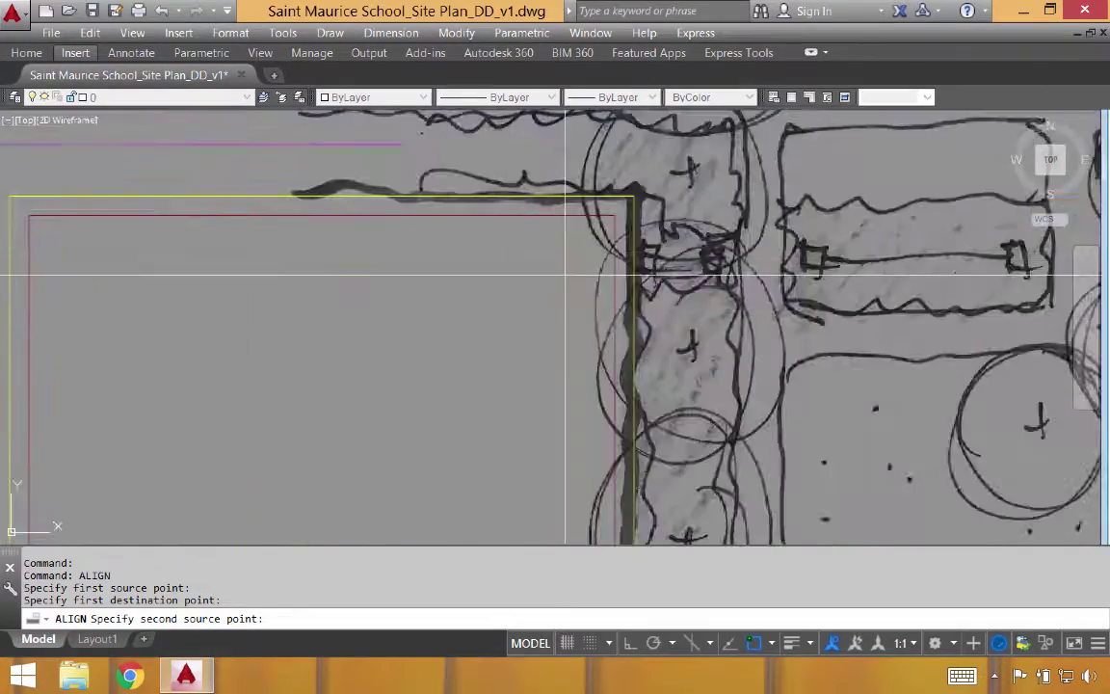
pyautogui.scroll(-5, 566, 276)
pyautogui.scroll(2, 669, 265)
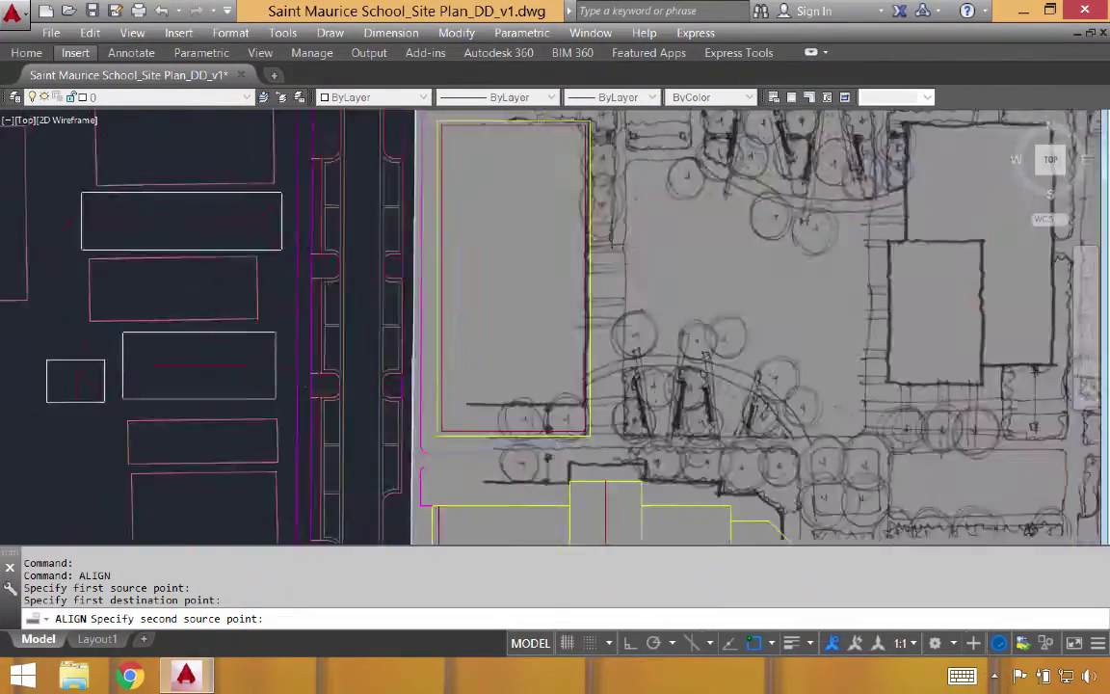
pyautogui.scroll(4, 606, 390)
pyautogui.click(606, 393)
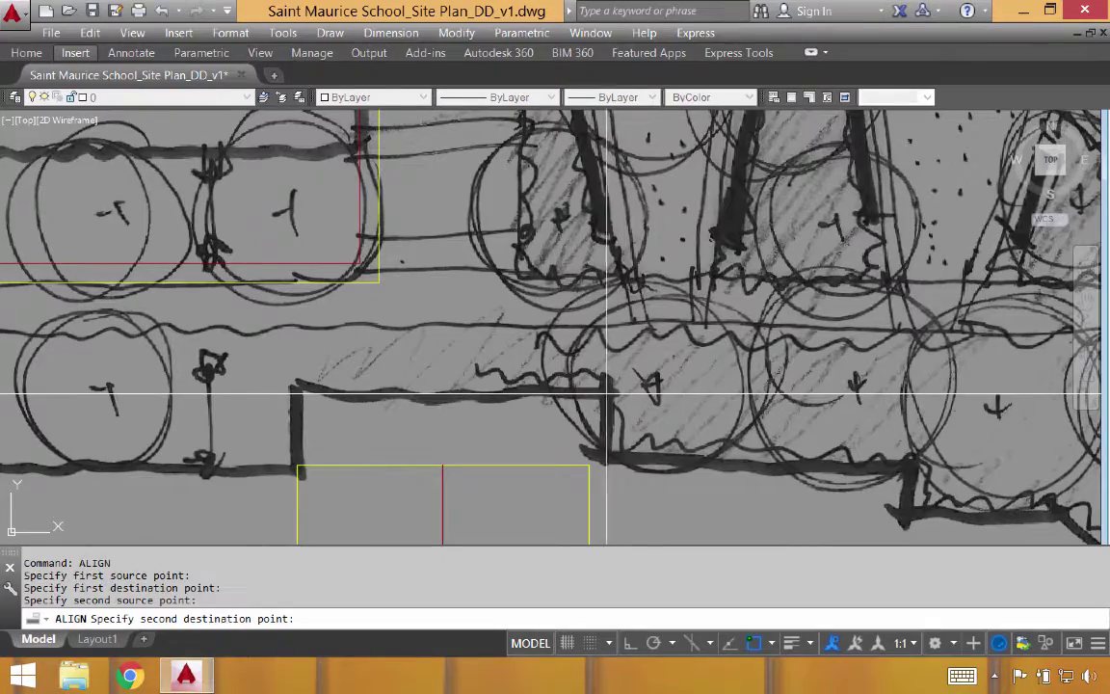
pyautogui.click(588, 466)
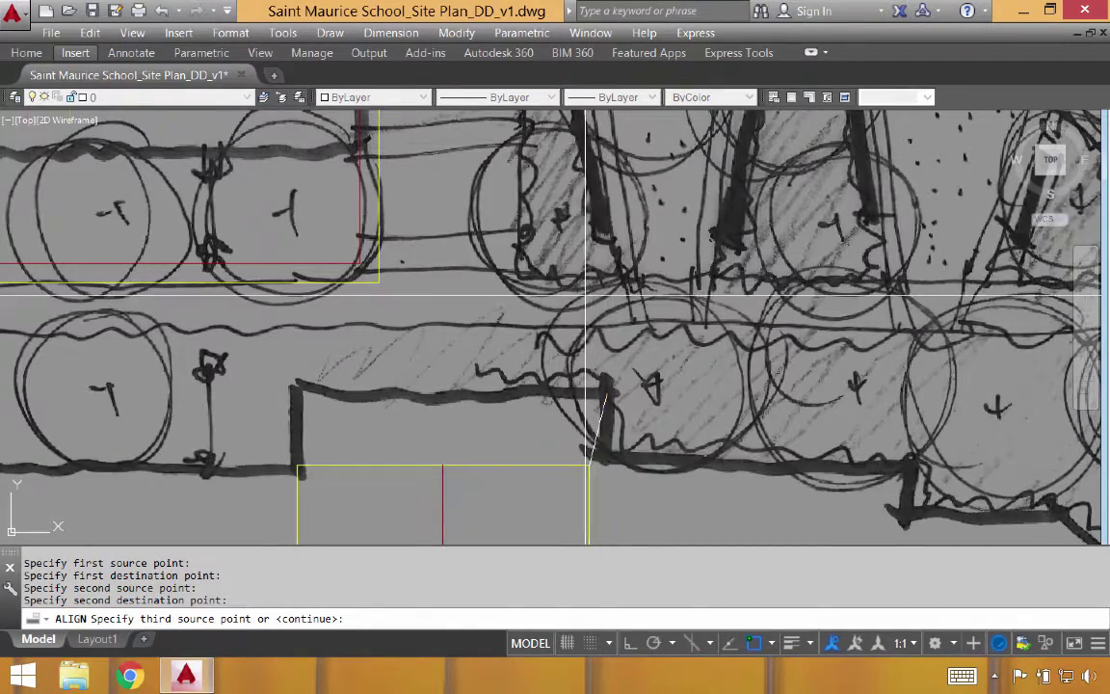
# Match the third sketch point to the plan, completing the three-pair realignment.
pyautogui.scroll(-6, 586, 293)
pyautogui.scroll(3, 586, 294)
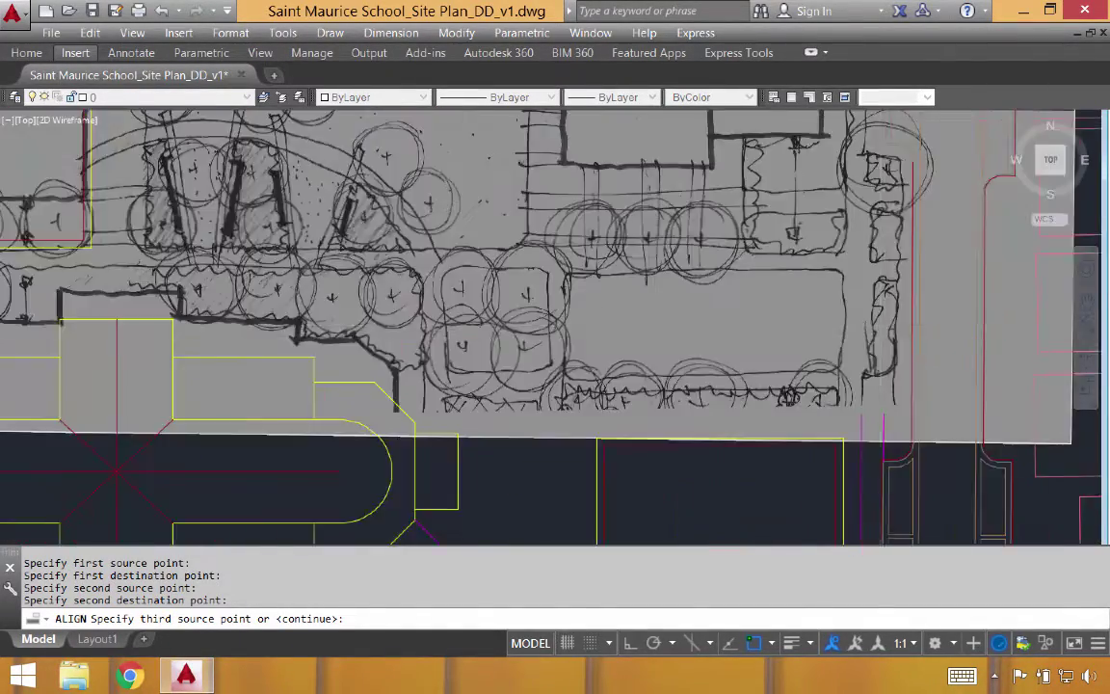
pyautogui.scroll(4, 882, 337)
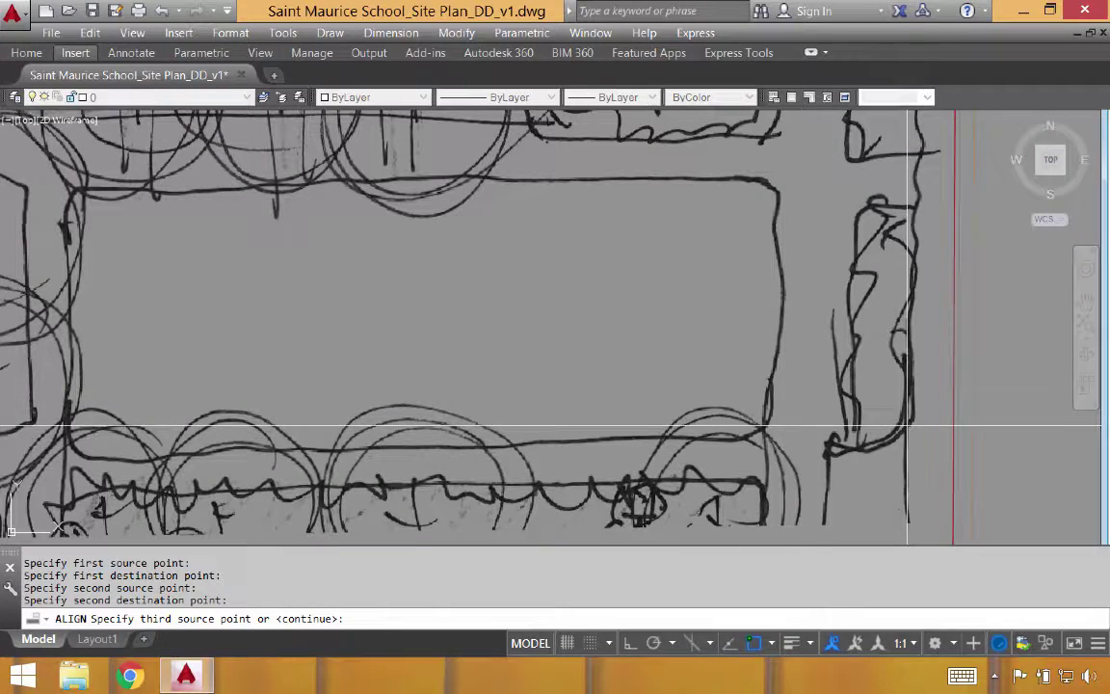
pyautogui.click(896, 338)
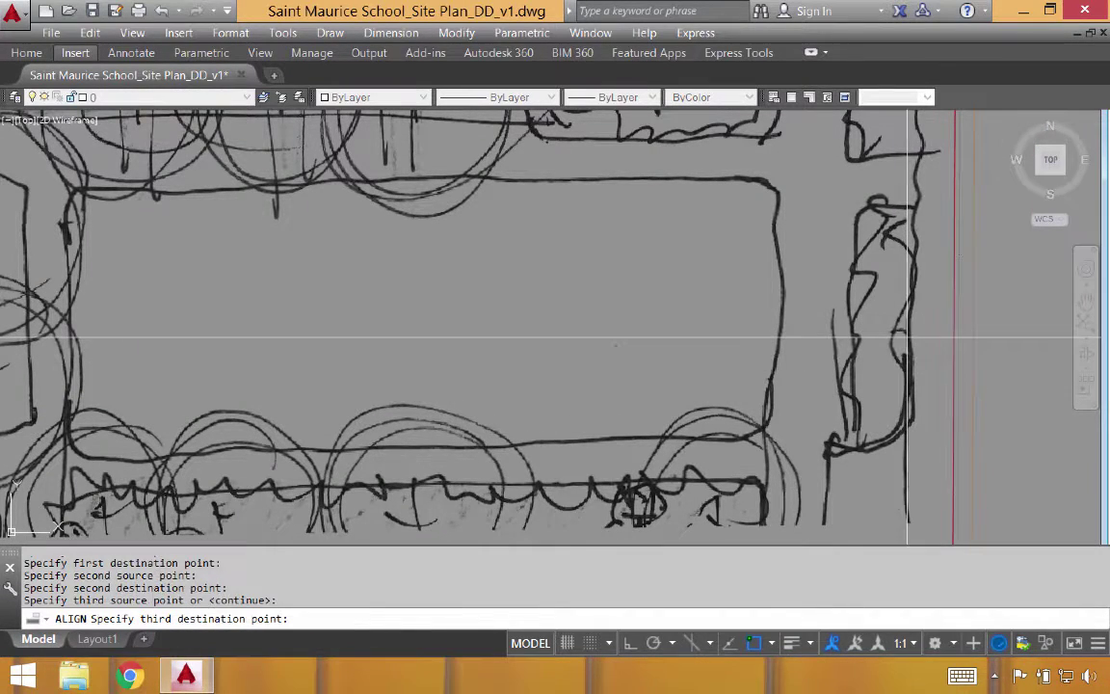
pyautogui.click(956, 347)
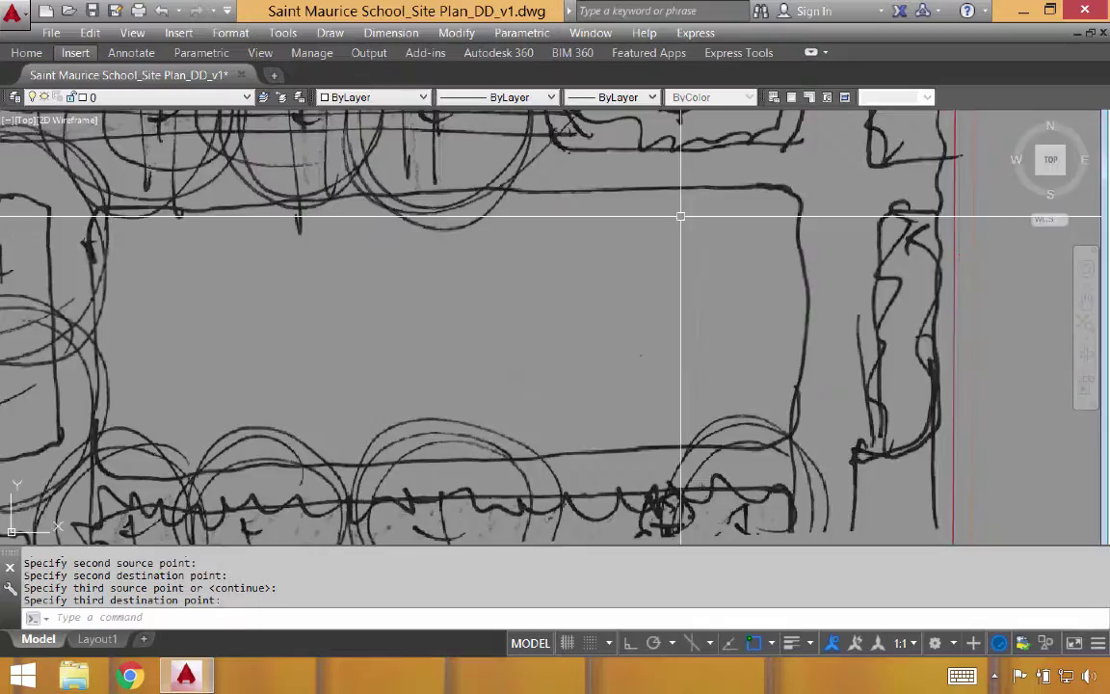
pyautogui.scroll(-8, 681, 216)
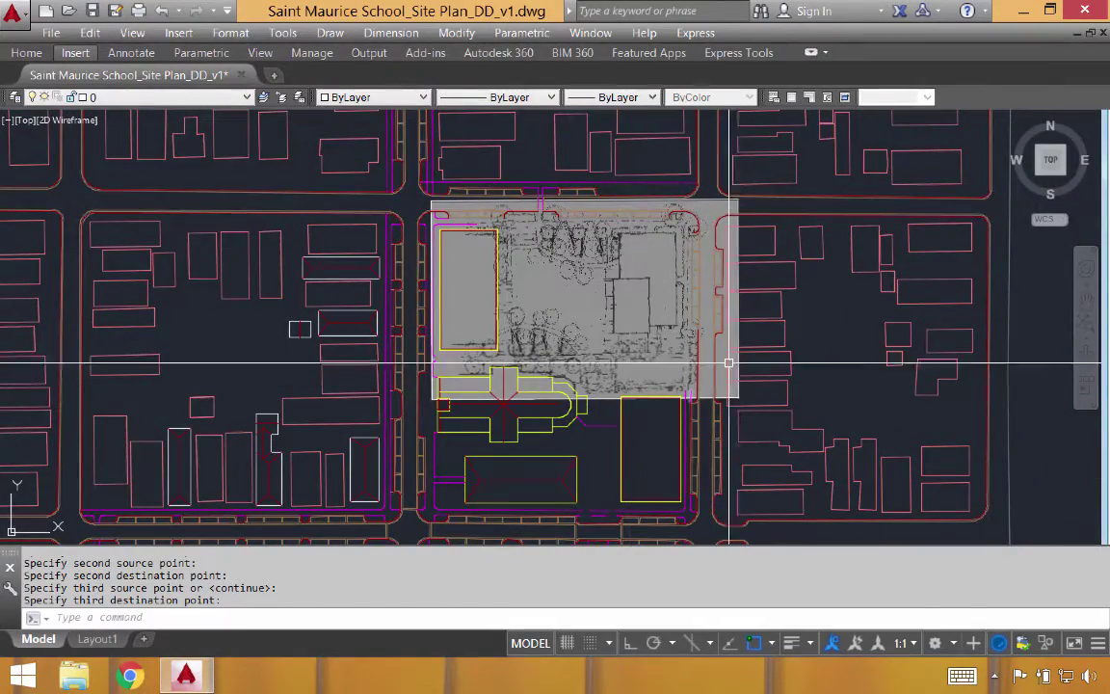